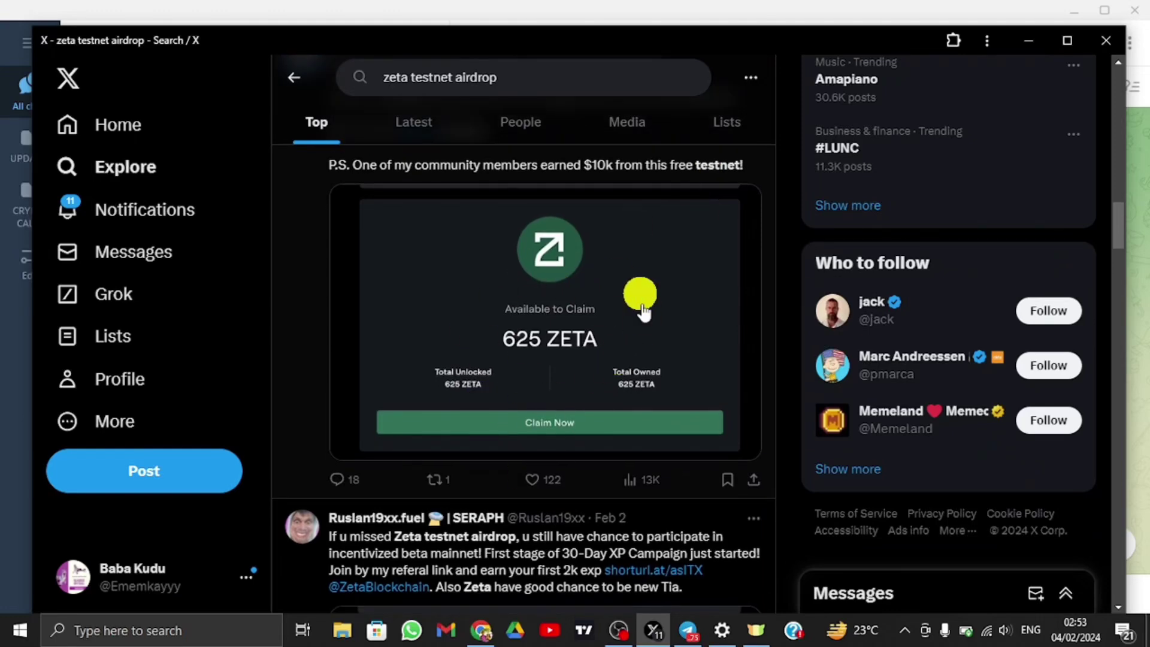
scroll(590, 372, "down", 4)
scroll(576, 360, "down", 2)
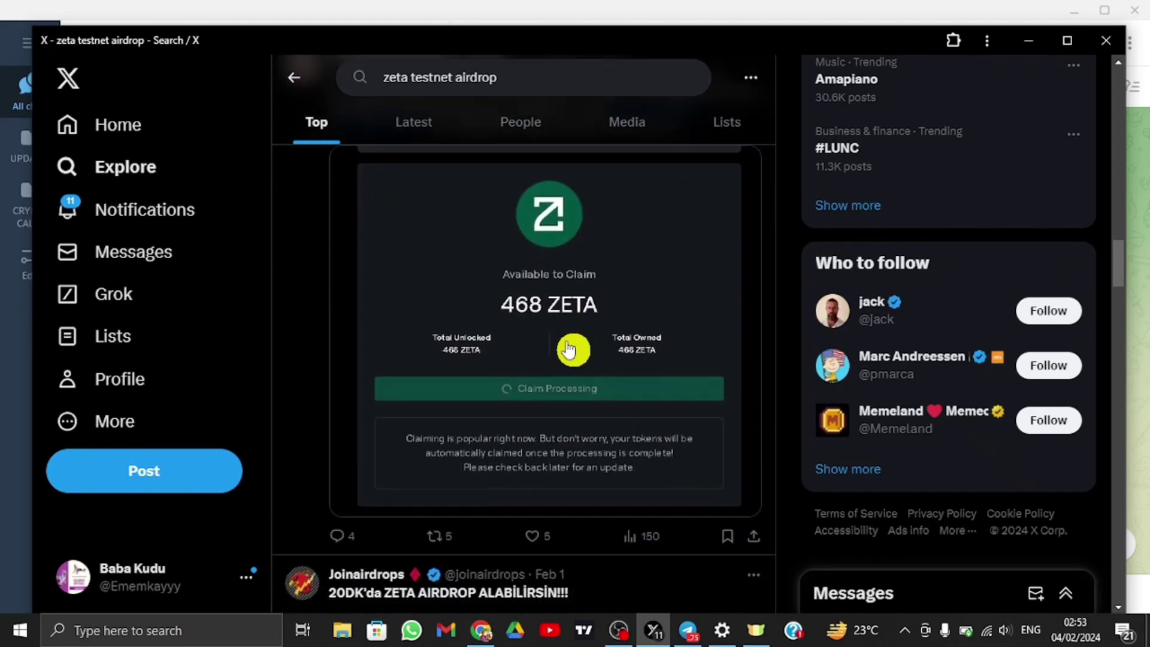
scroll(504, 314, "down", 1)
scroll(648, 377, "down", 1)
scroll(647, 377, "down", 2)
scroll(649, 384, "down", 2)
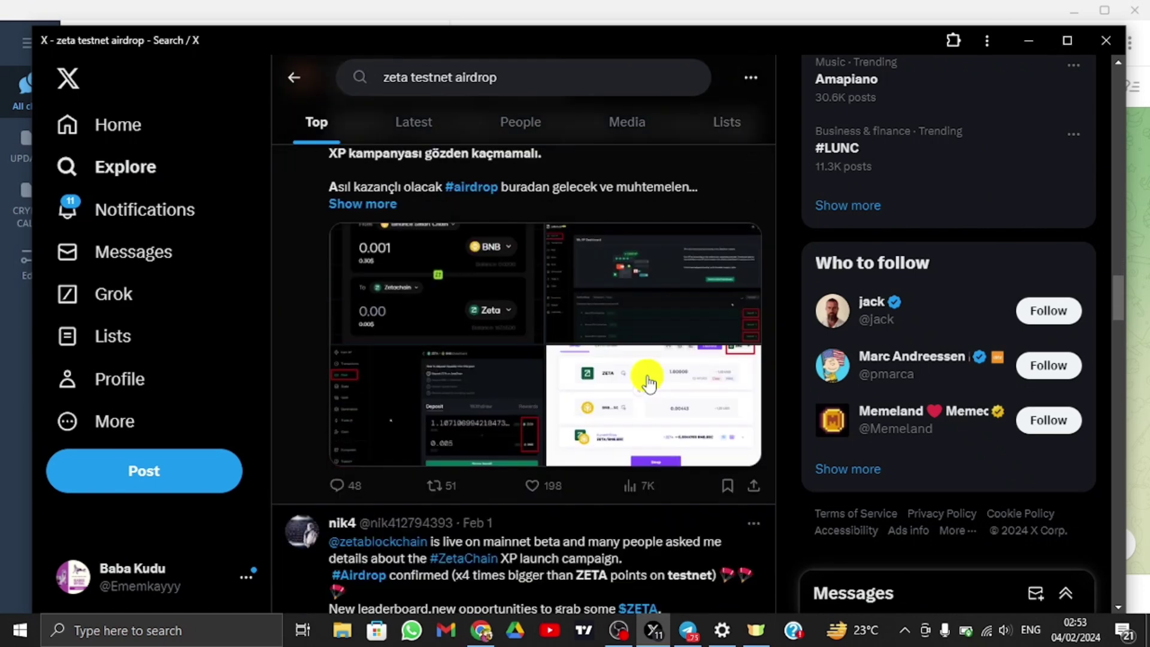
scroll(649, 384, "down", 5)
scroll(649, 384, "down", 3)
scroll(649, 383, "down", 2)
scroll(649, 384, "down", 1)
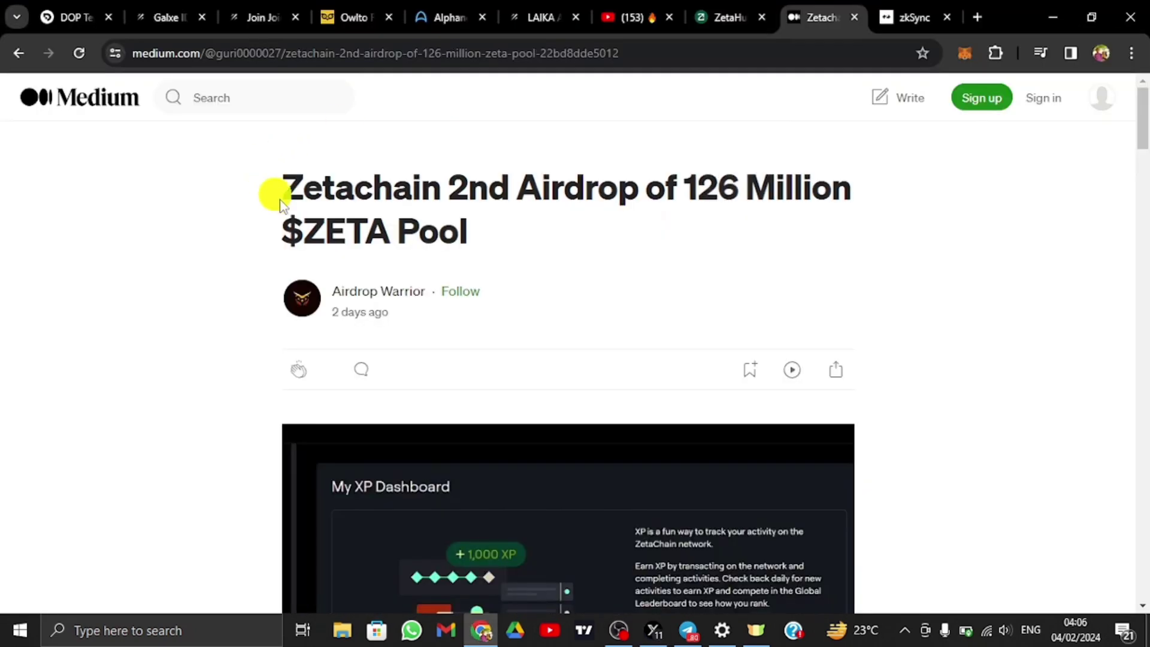
Select the airdrop article title, then flip through three shared ZETA claim screenshots
left_click_drag(276, 190, 486, 245)
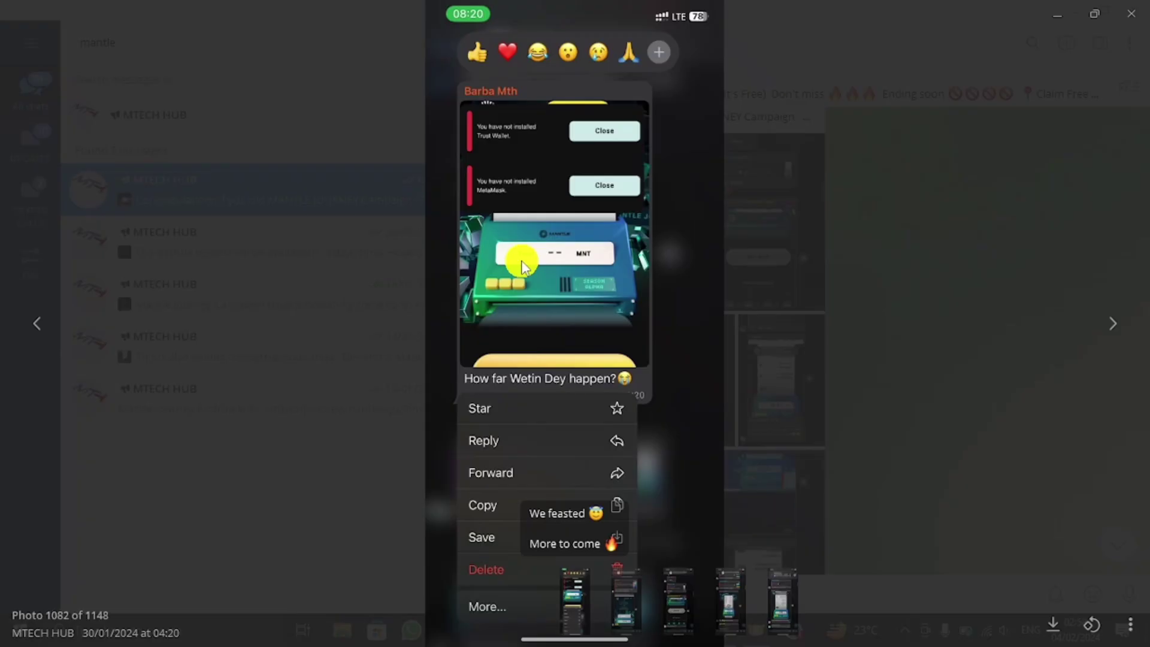
key("Right")
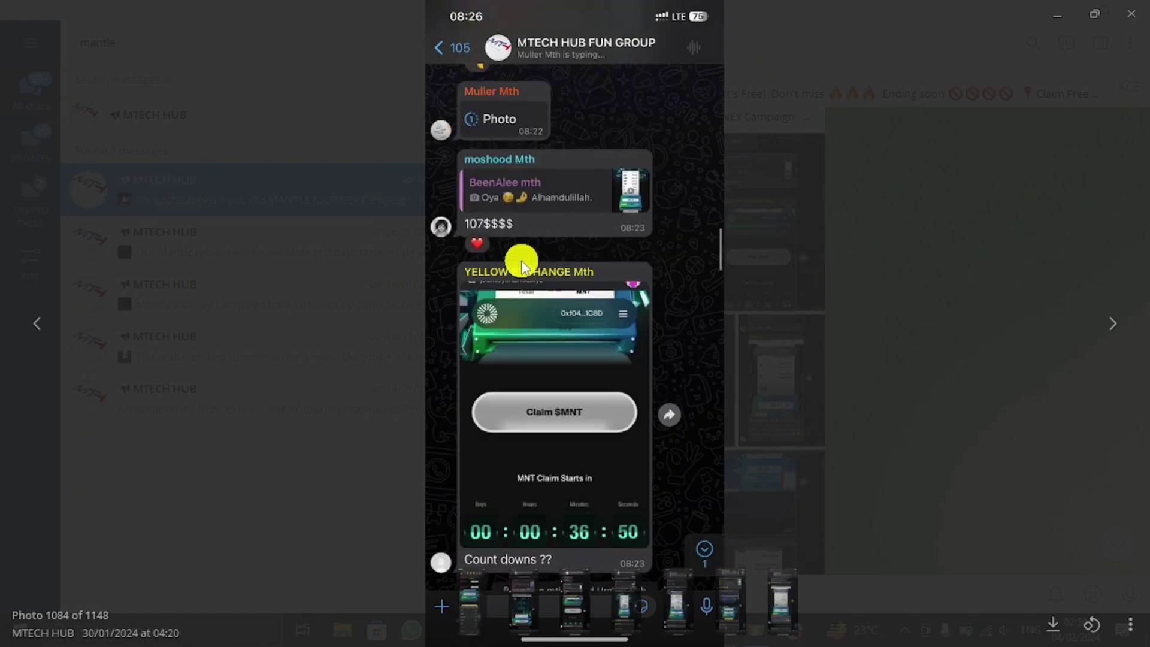
key("Right")
key("Right")
key("Right")
key("Right")
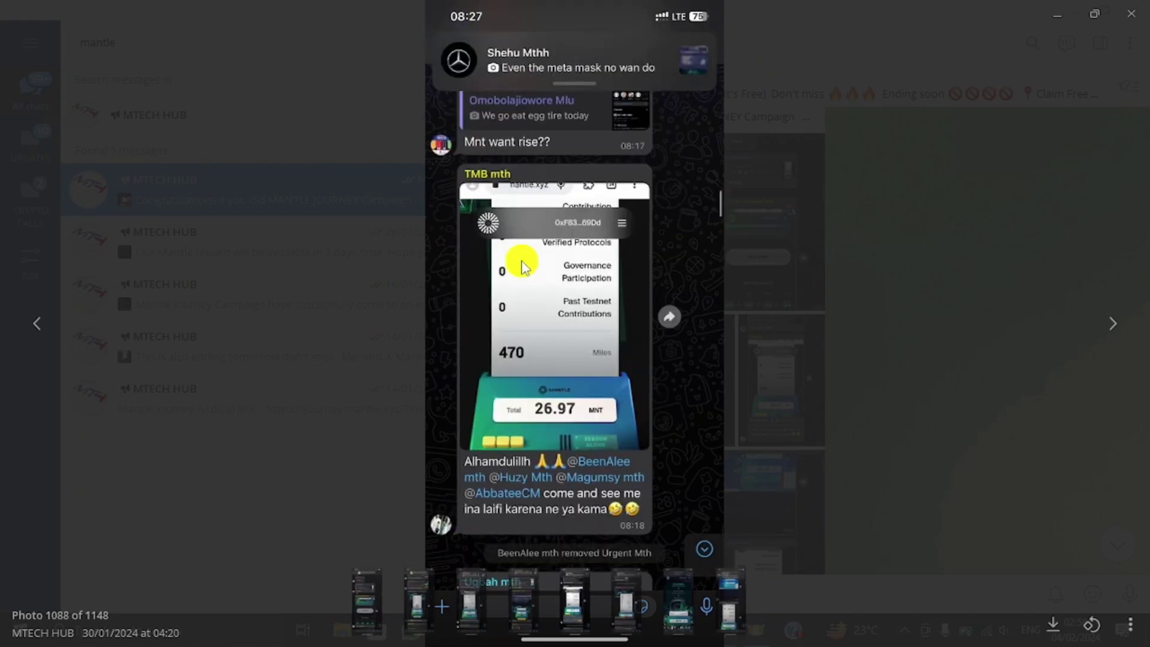
key("Right")
key("Right")
key("Right")
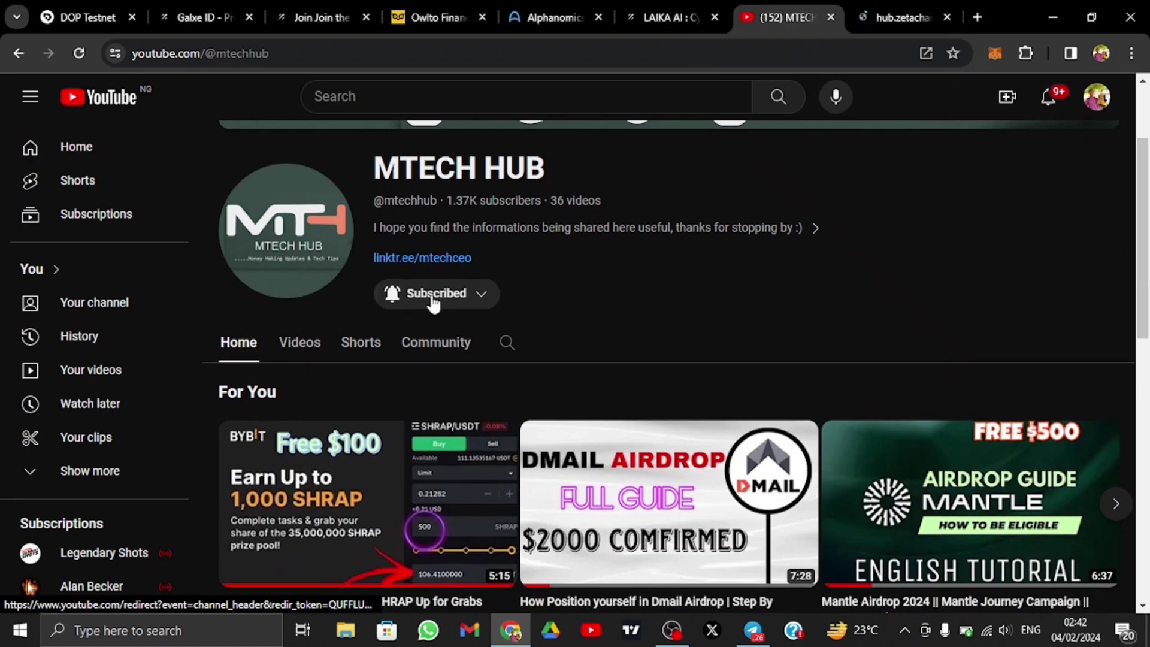
Set the MTECH HUB channel's notification bell to All
left_click(457, 297)
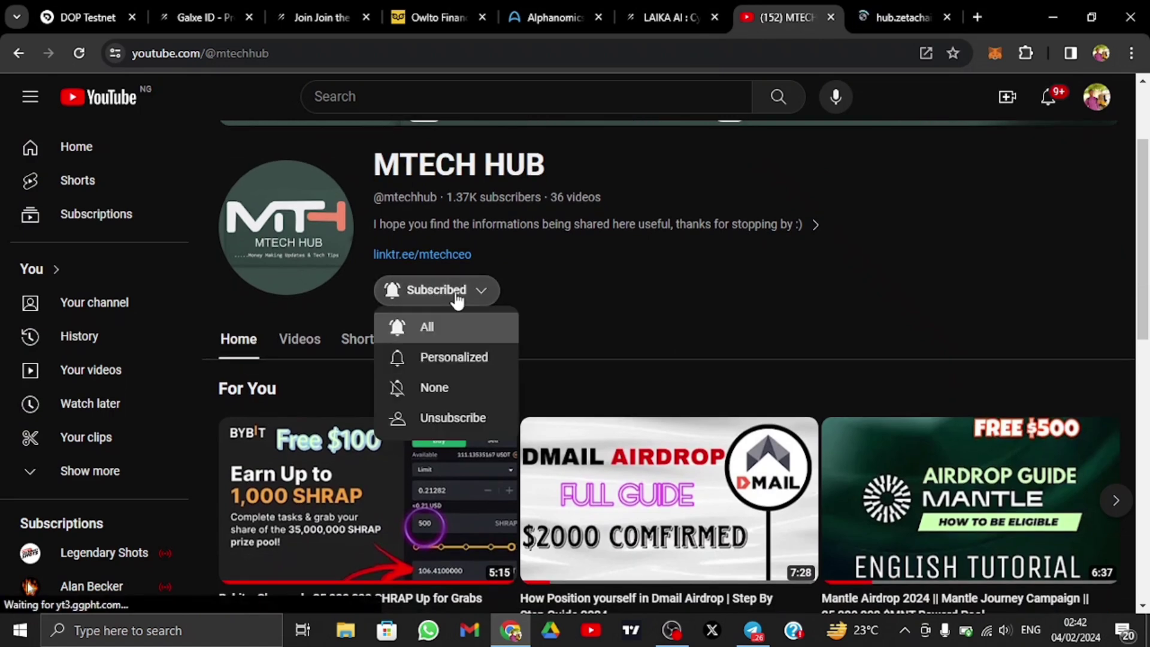
left_click(429, 326)
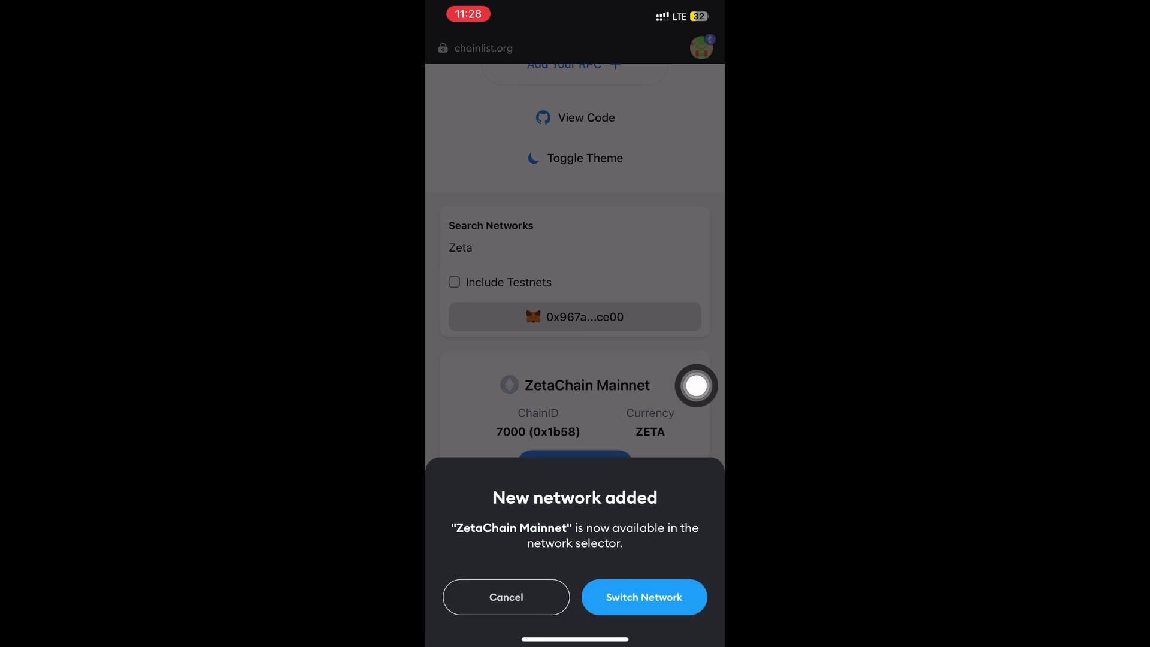
Switch MetaMask's active network to the newly added ZetaChain Mainnet
left_click(642, 596)
left_click(544, 514)
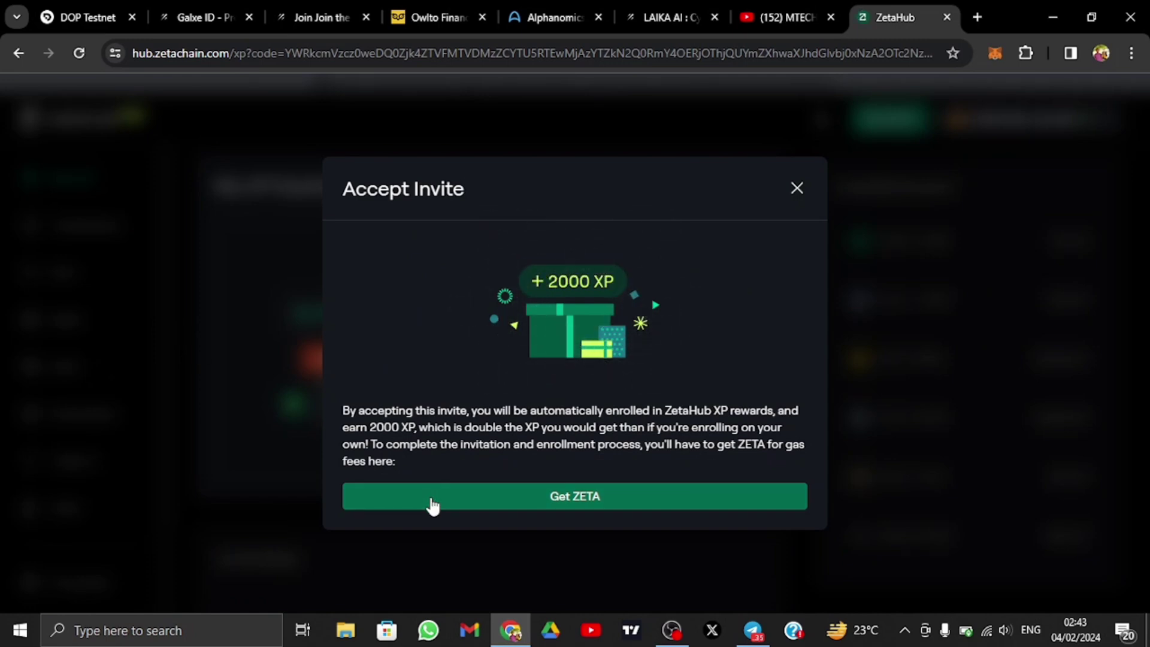
Show the Get ZETA exchange list from the 2000 XP Accept Invite dialog
left_click(504, 497)
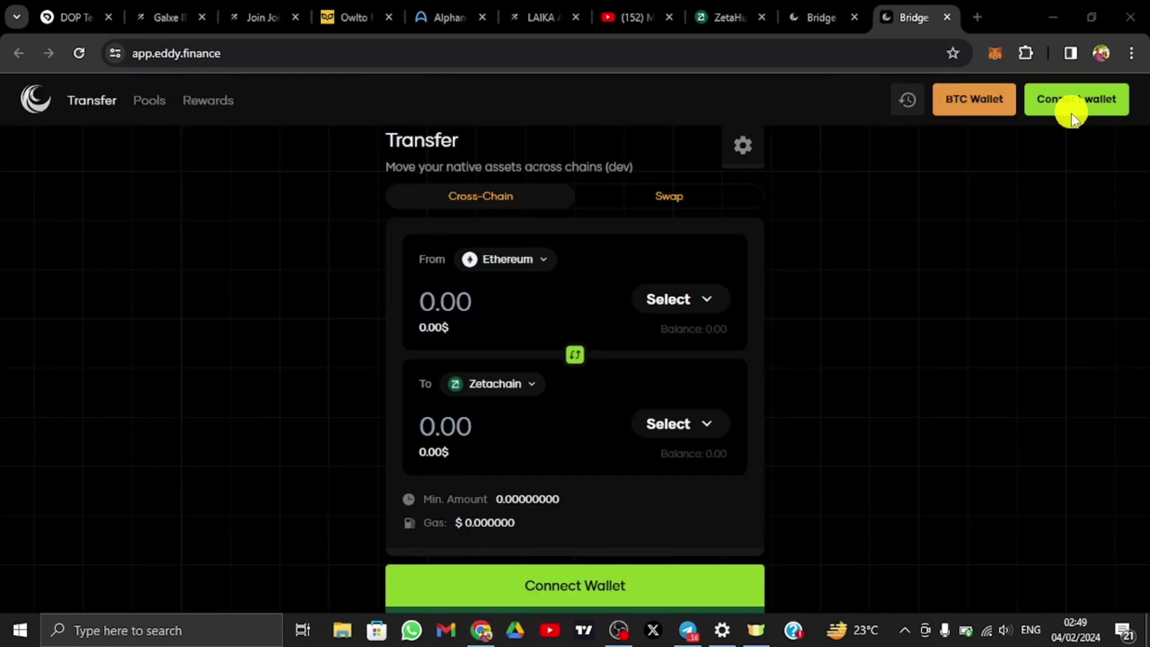
Connect MetaMask to Eddy Finance, set Binance Smart Chain as source, and switch networks
left_click(1075, 100)
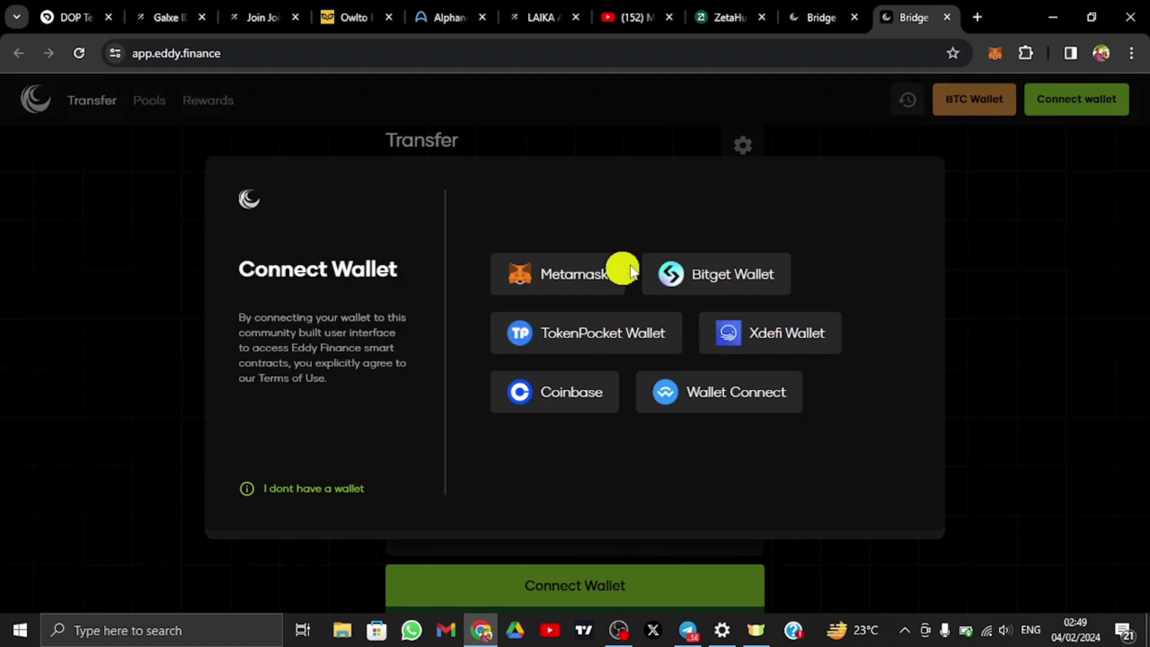
left_click(593, 281)
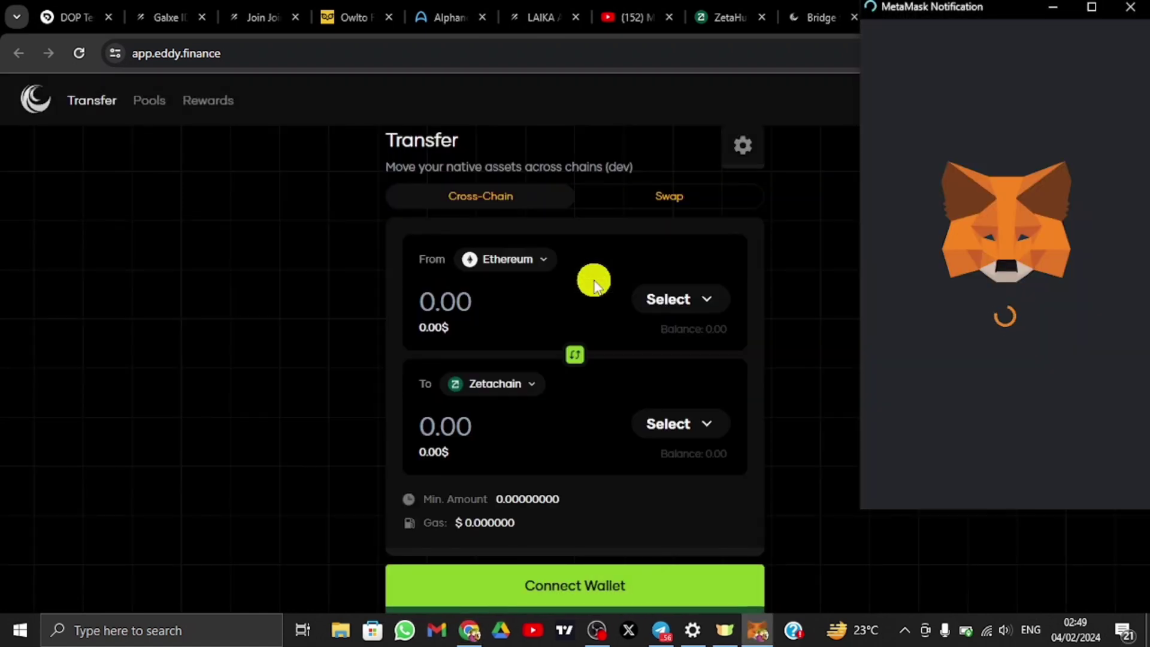
left_click(527, 265)
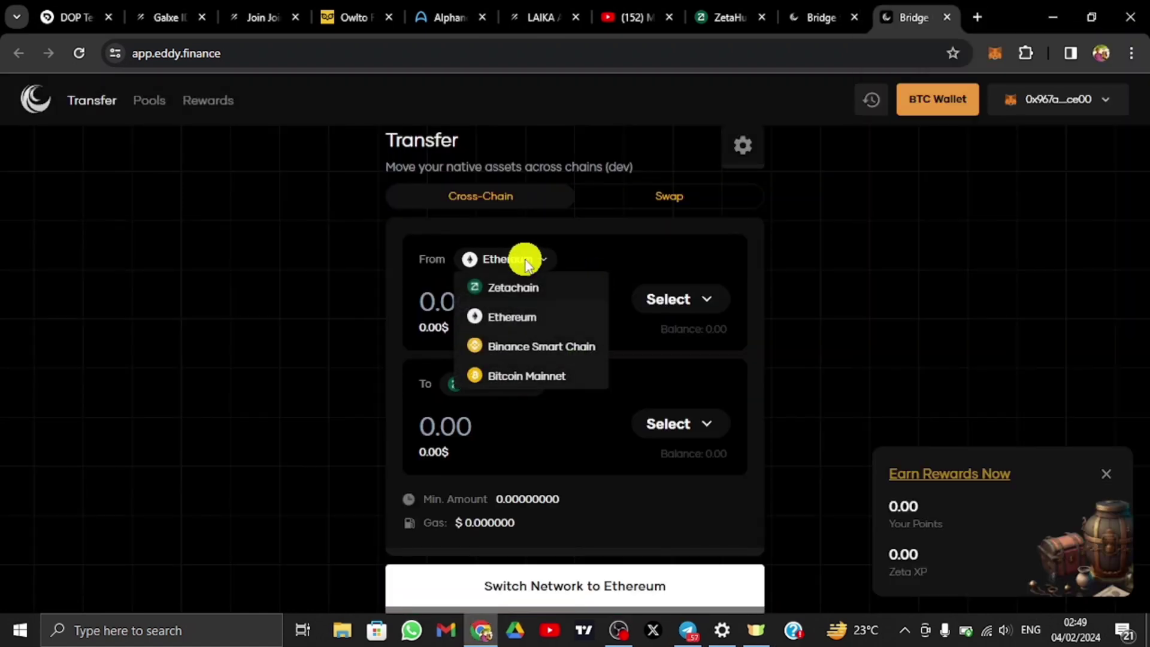
left_click(536, 348)
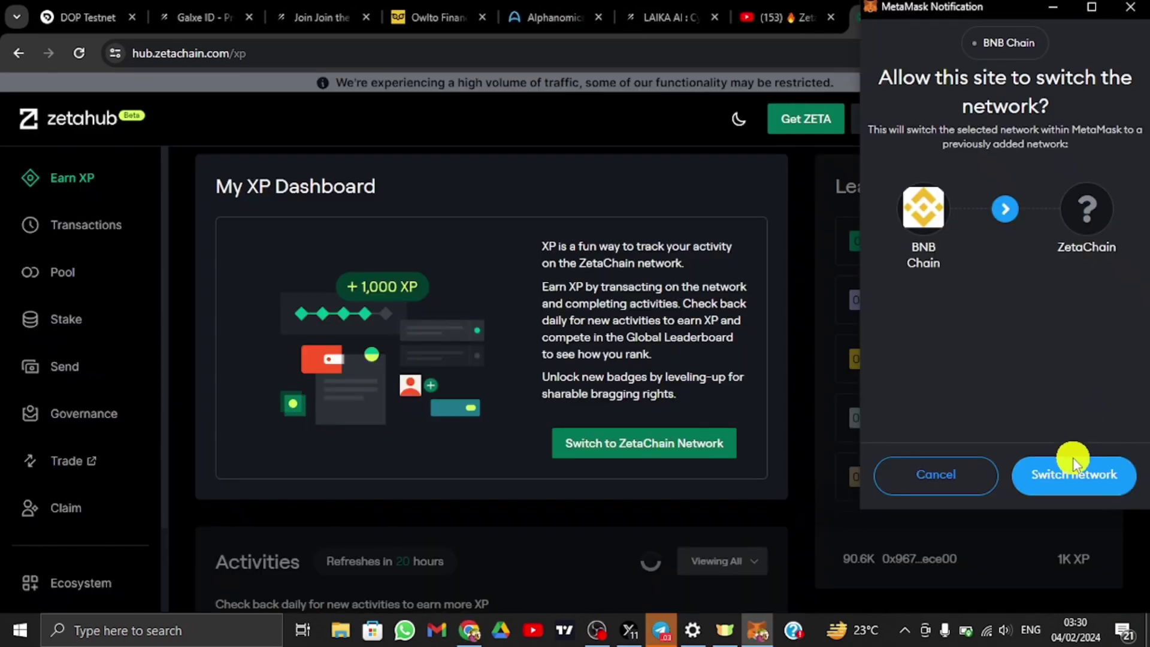
left_click(1074, 461)
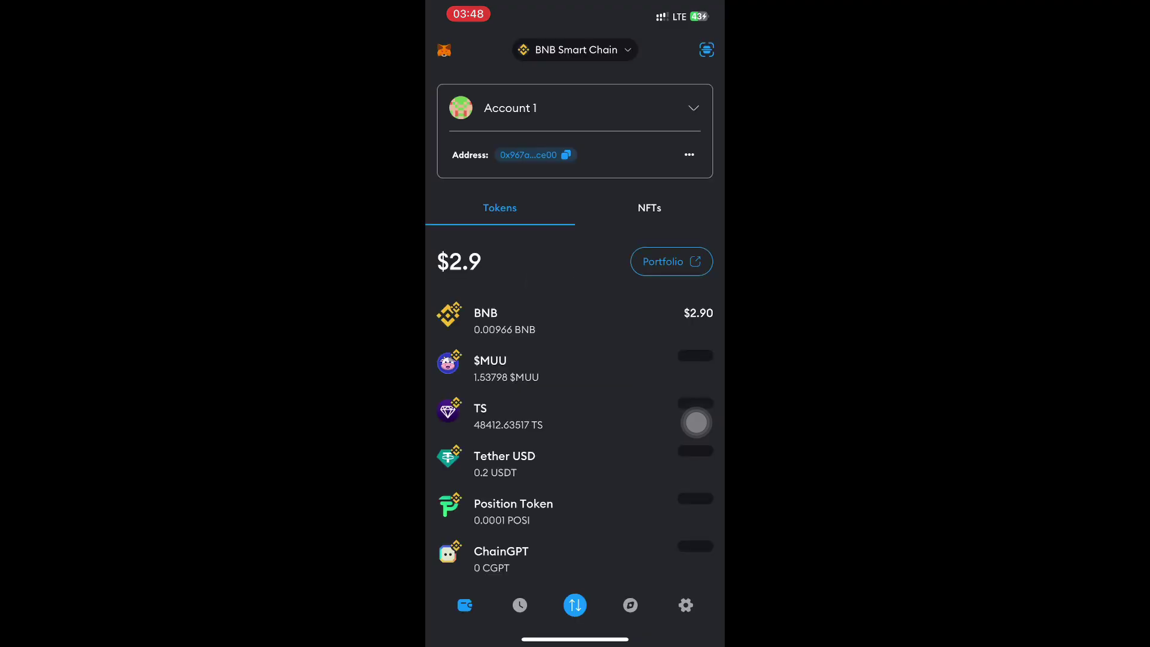
Copy the MetaMask address and start a Binance BNB withdrawal to it over BEP20
left_click(534, 155)
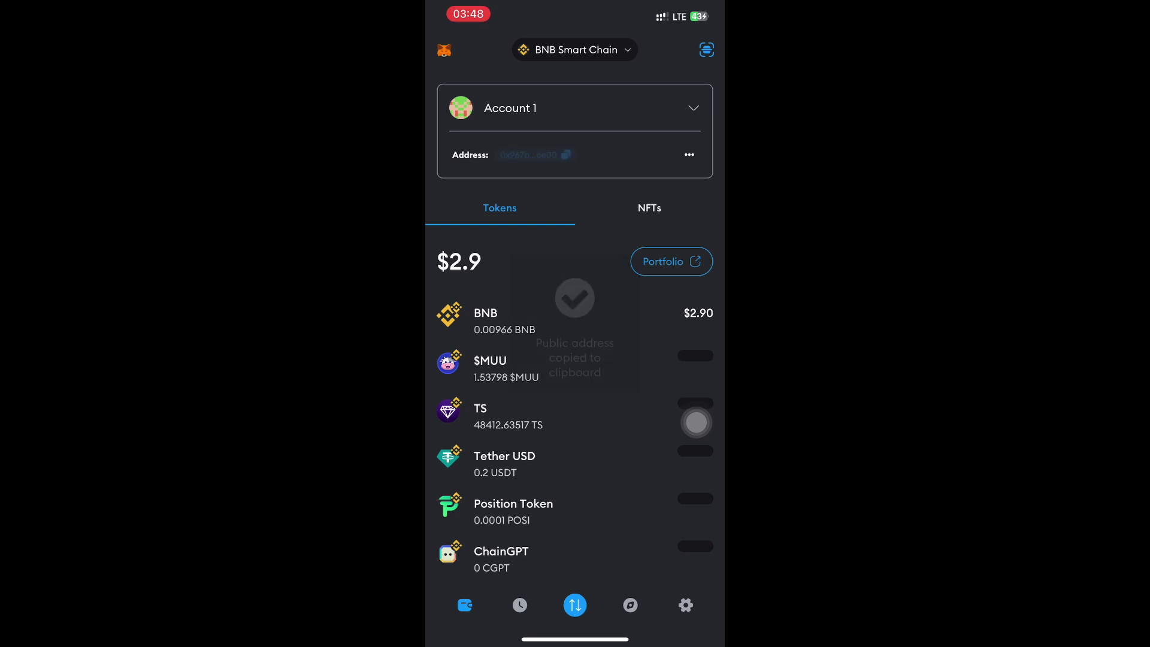
left_click_drag(575, 640, 576, 361)
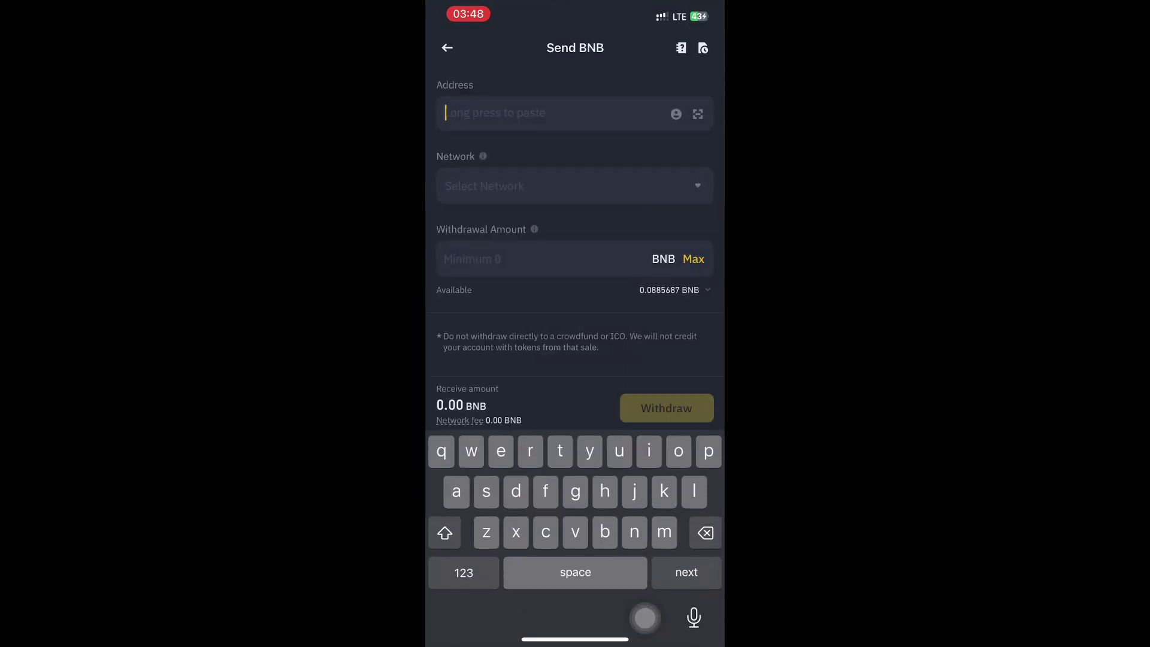
left_click(464, 80)
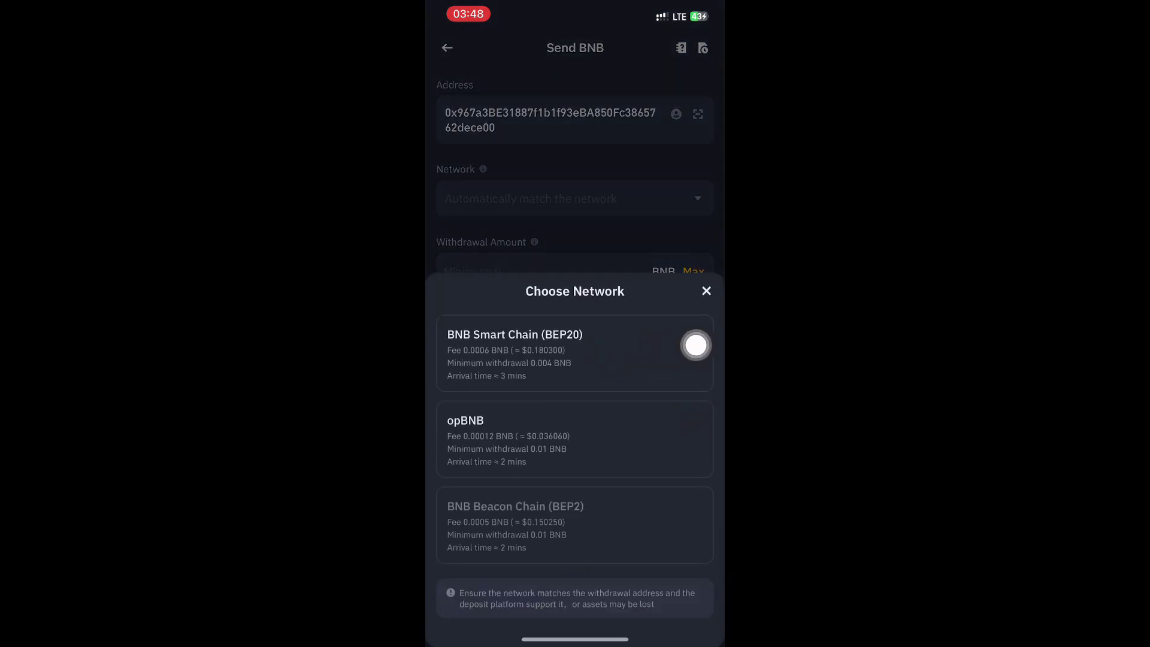
left_click(515, 352)
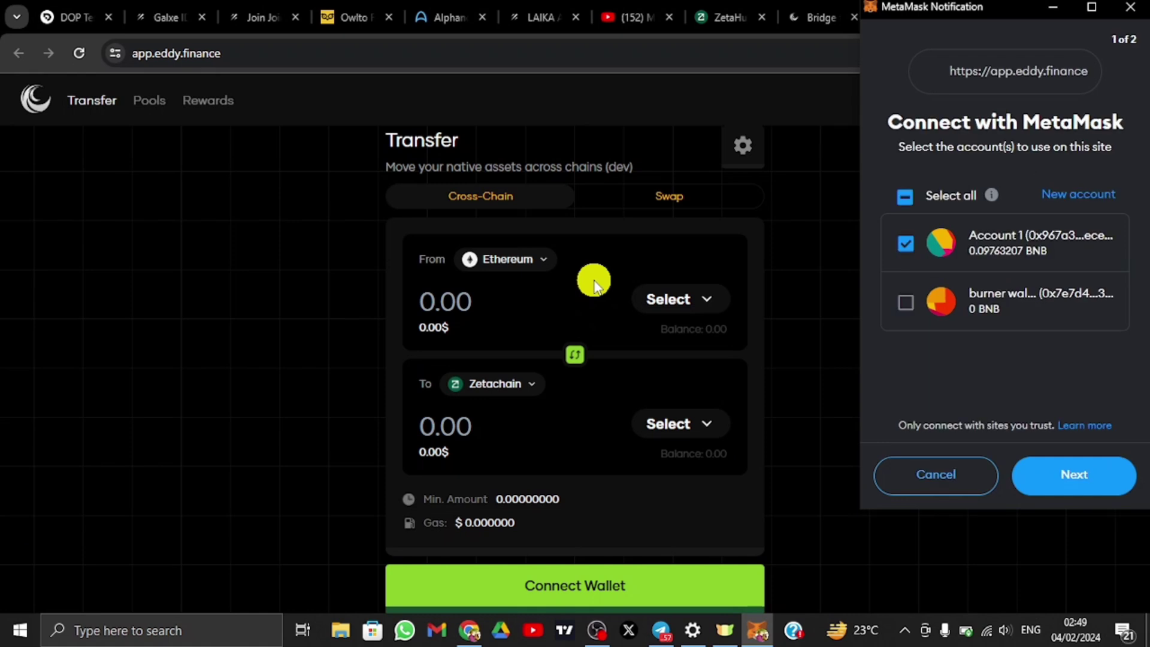
Connect Account 1 to Eddy Finance, send BNB from Binance Smart Chain, and list Zetachain tokens
left_click(1034, 477)
left_click(1035, 475)
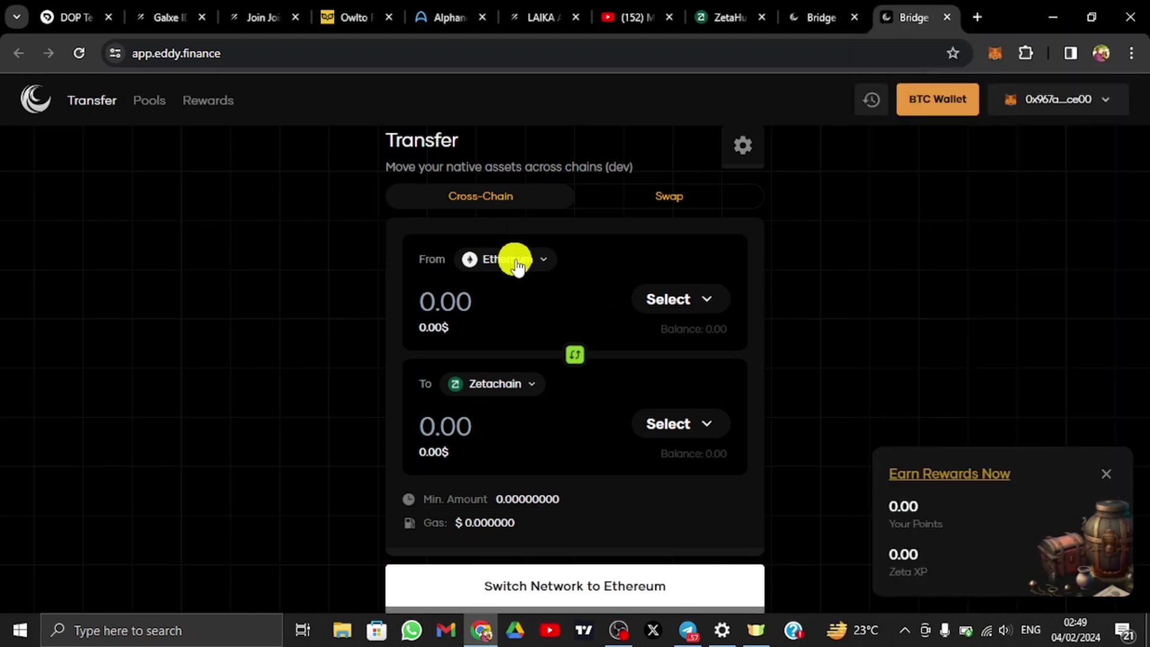
left_click(527, 262)
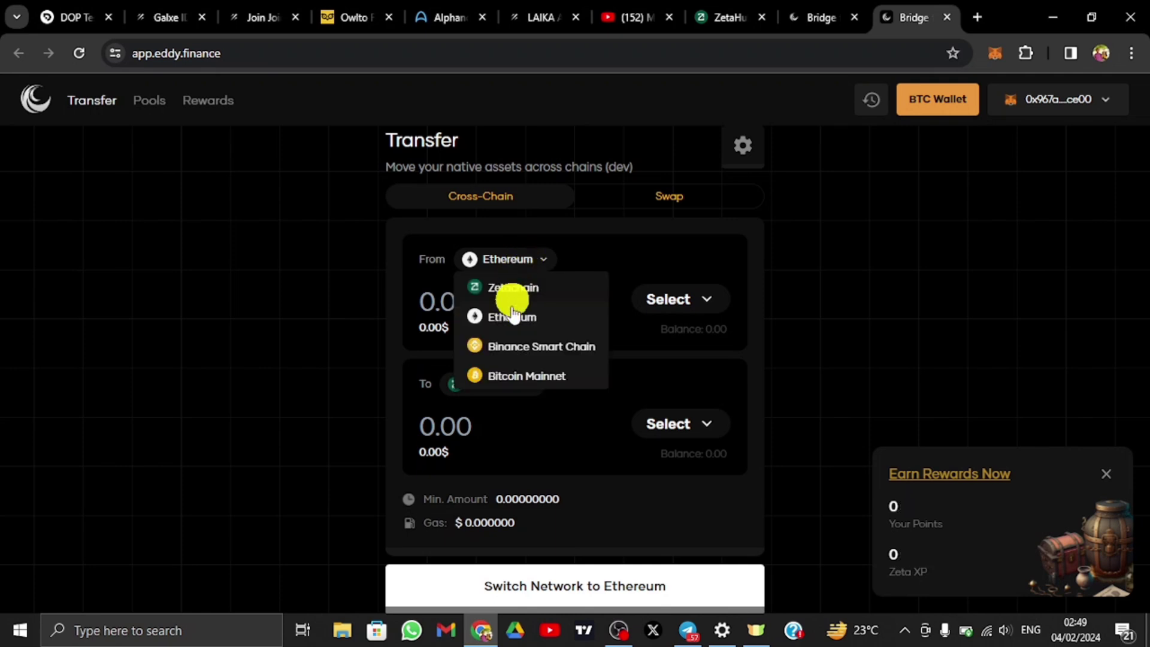
left_click(524, 350)
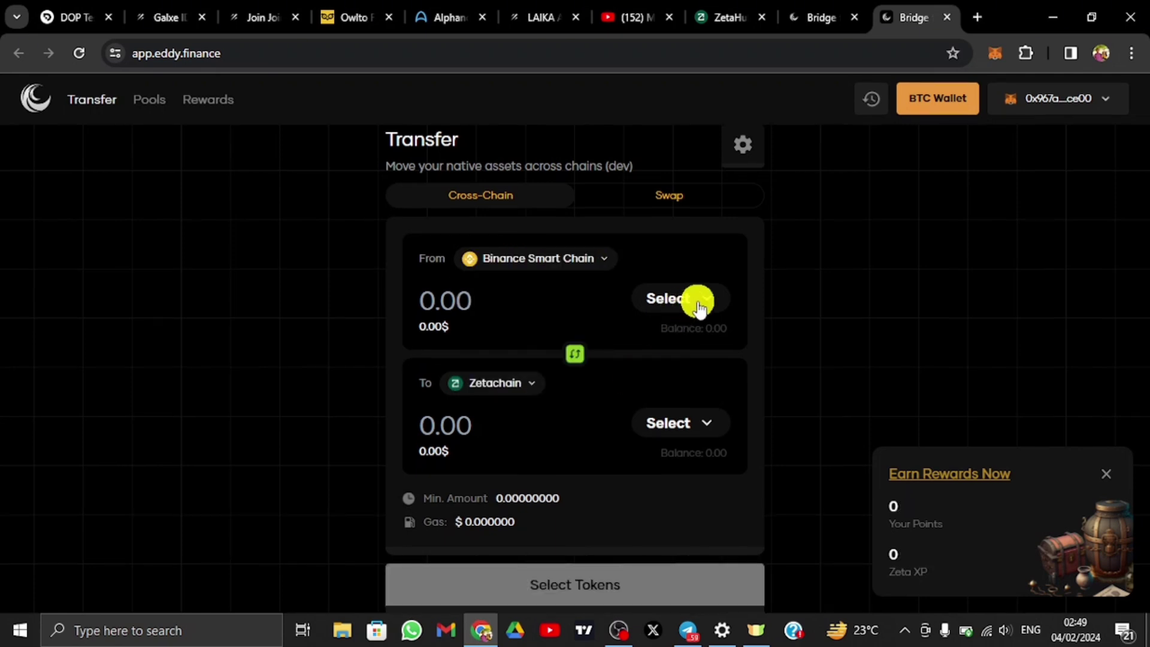
left_click(699, 307)
key("Escape")
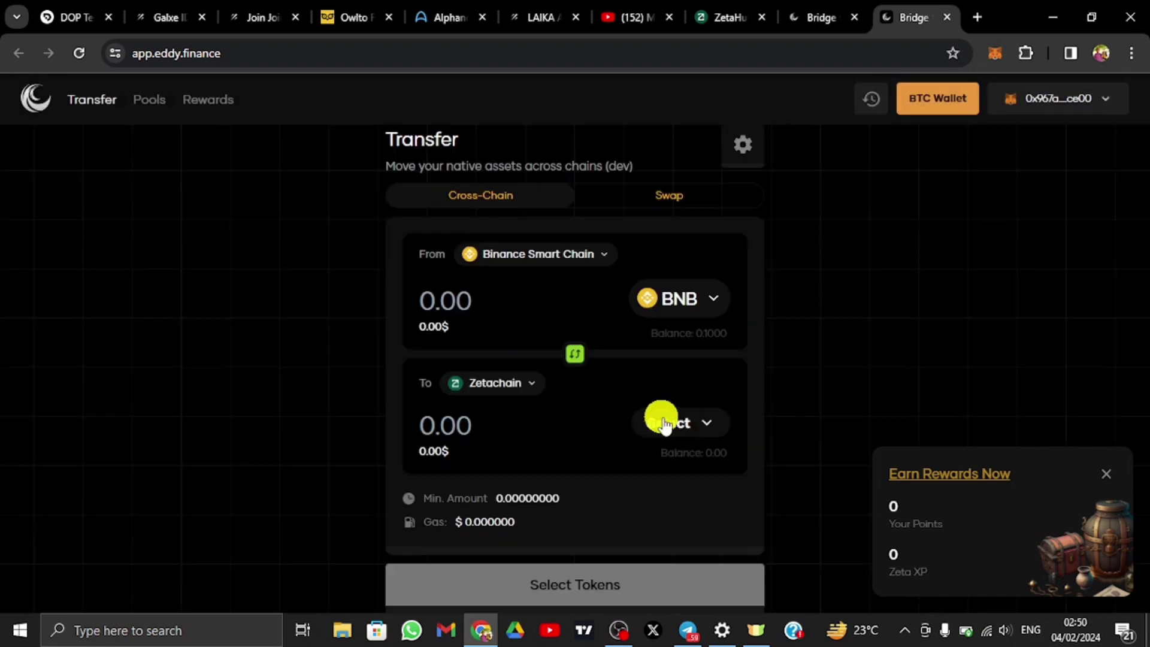
left_click(678, 421)
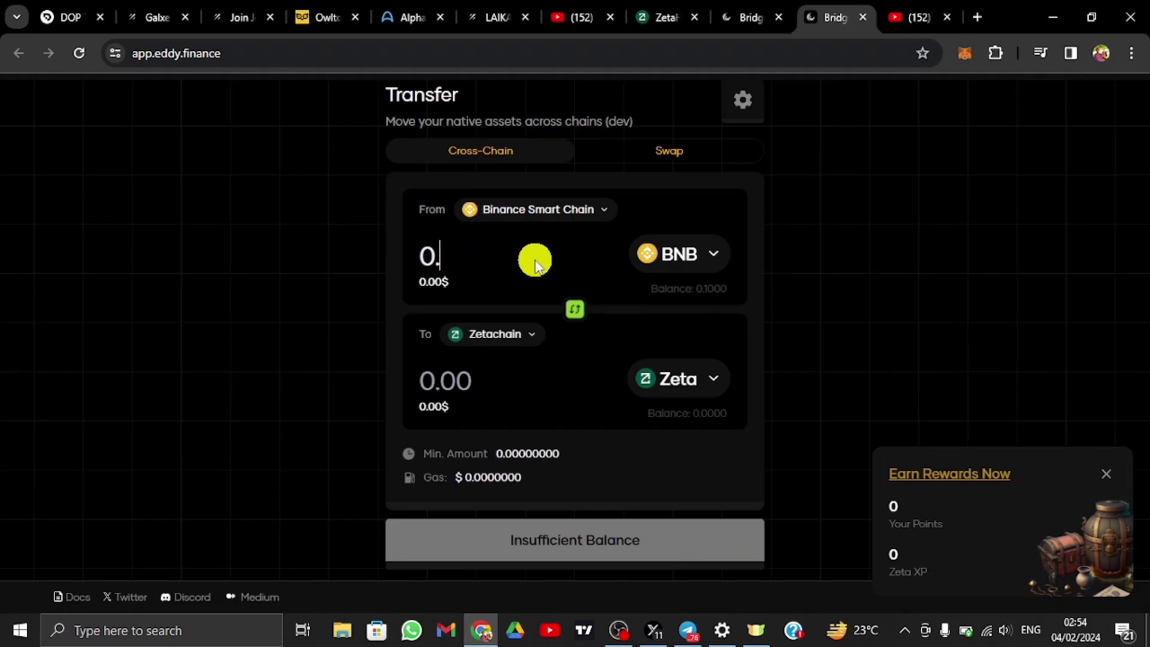
type("001")
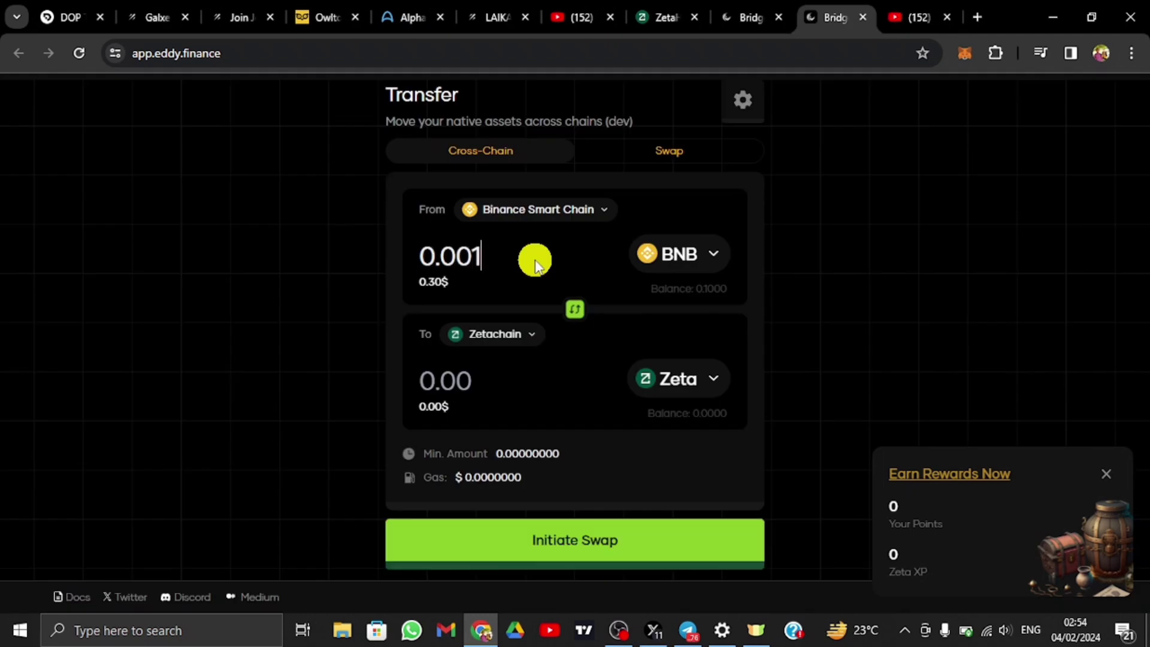
Correct the send amount to 0.02 BNB and initiate the swap to Zetachain
key("BackSpace")
key("BackSpace")
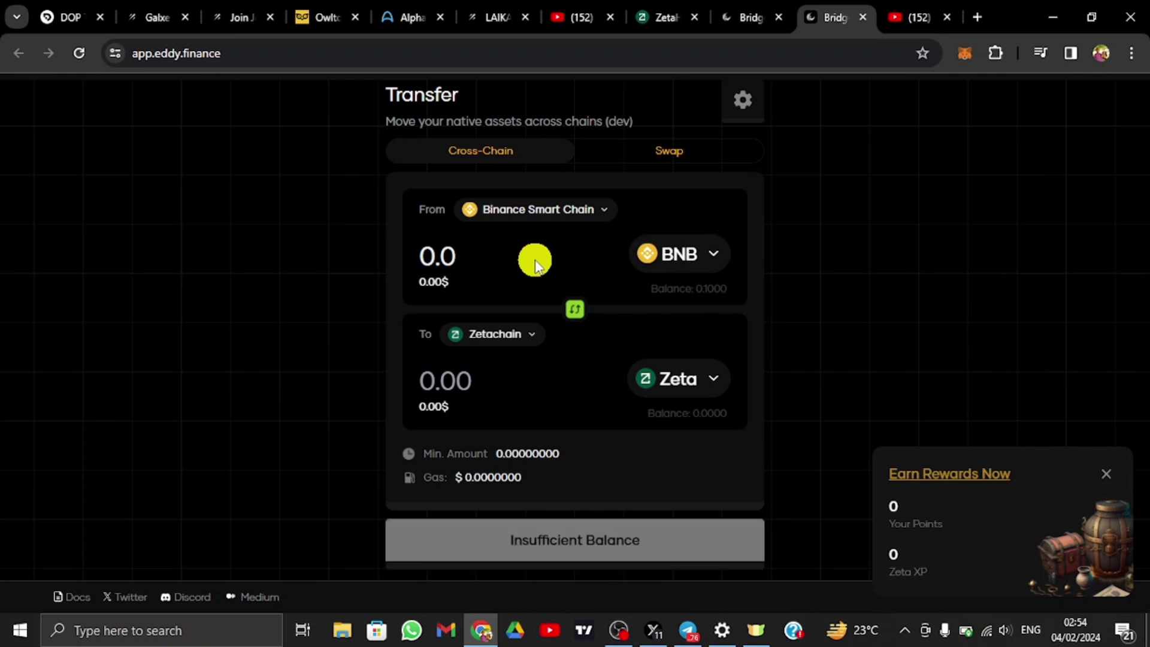
type("1")
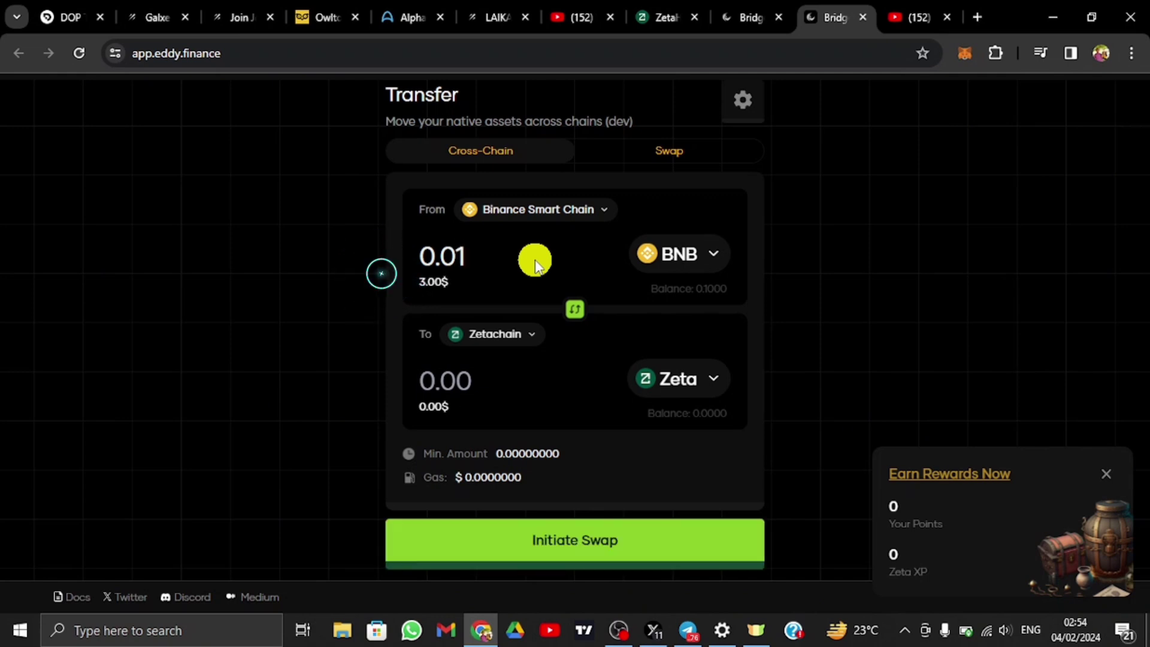
key("BackSpace")
type("2")
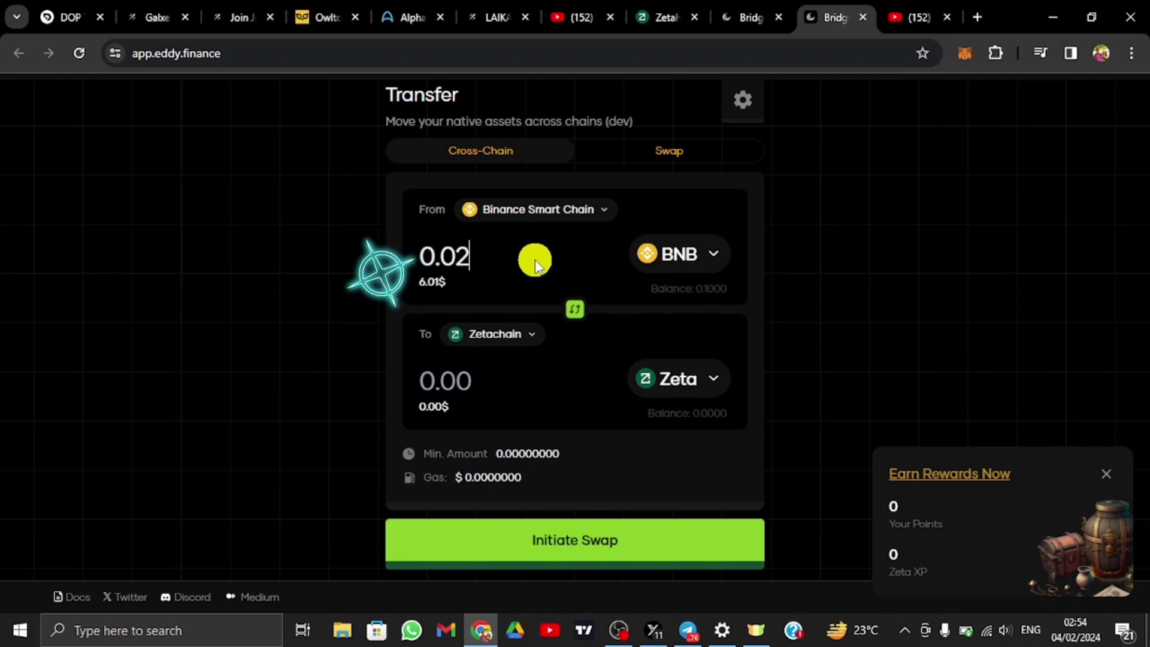
key("BackSpace")
type("18")
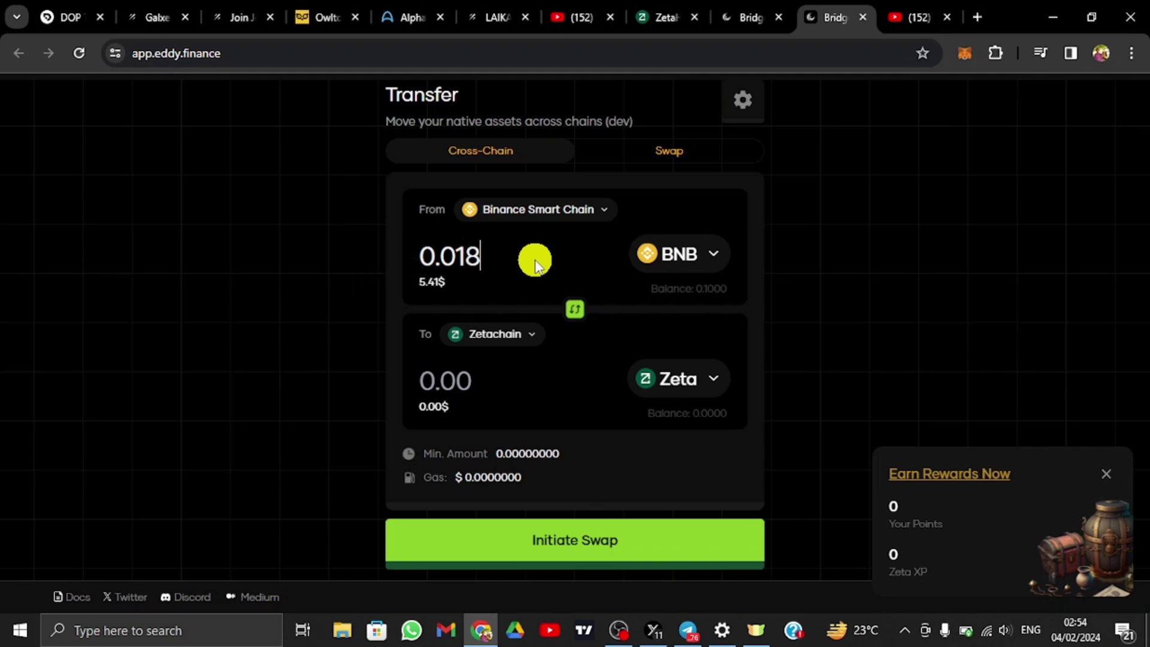
key("BackSpace")
key("BackSpace")
type("2")
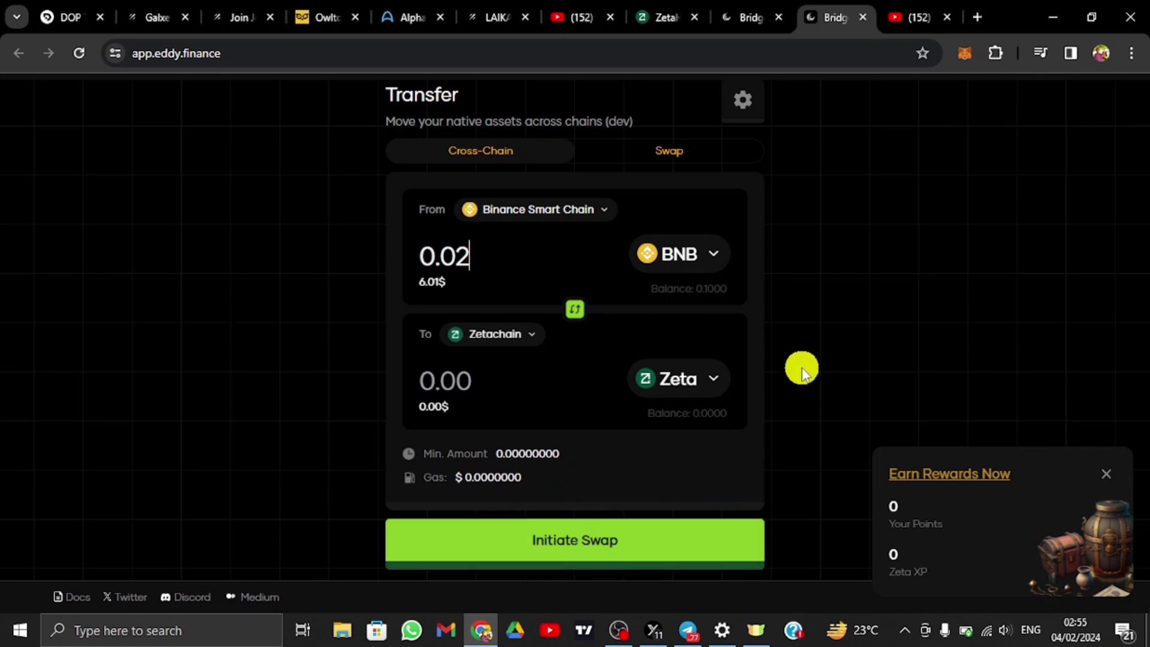
left_click(643, 549)
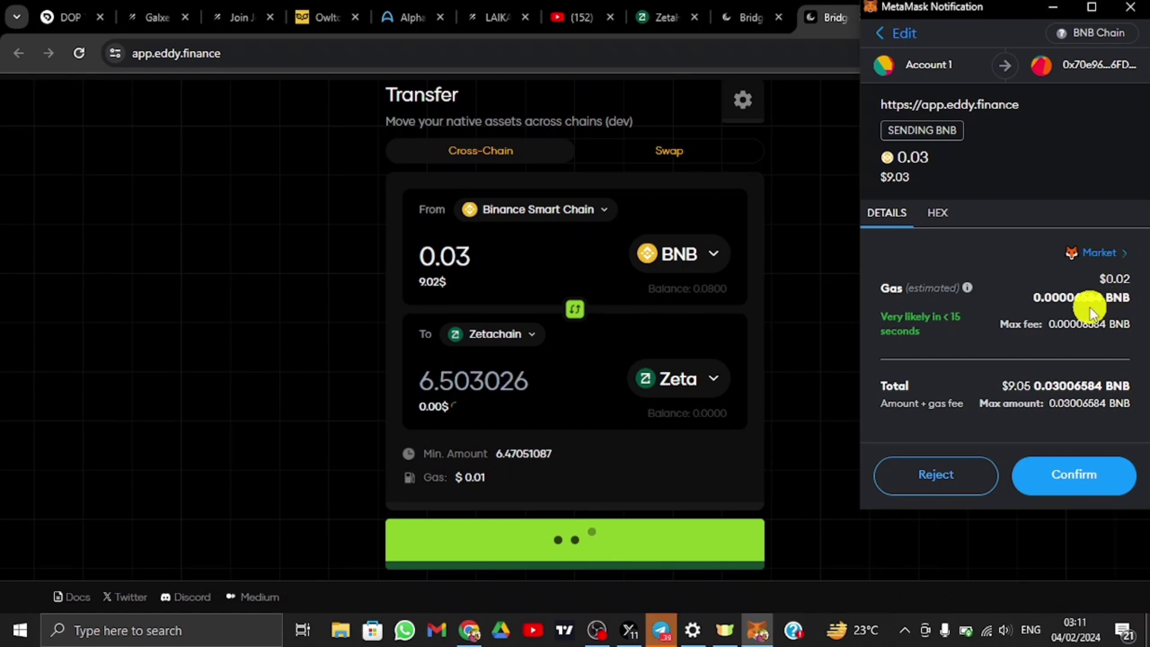
Enter custom gas fees in MetaMask, with Max base fee and Priority fee both 06
left_click(1101, 252)
left_click(1105, 250)
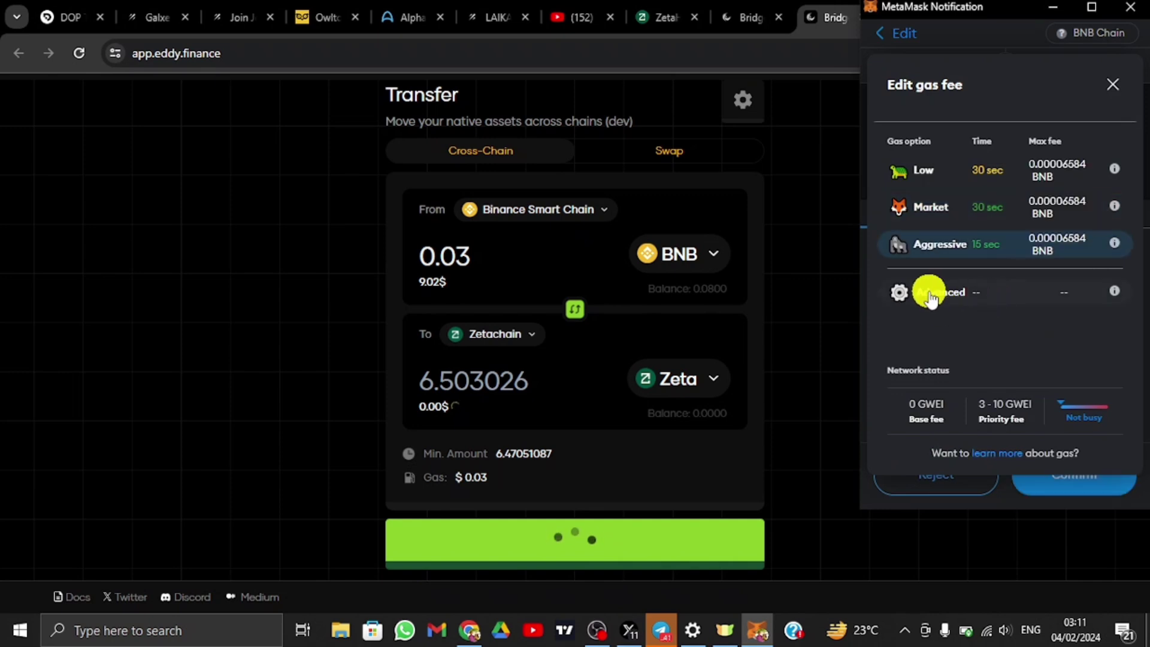
left_click(908, 293)
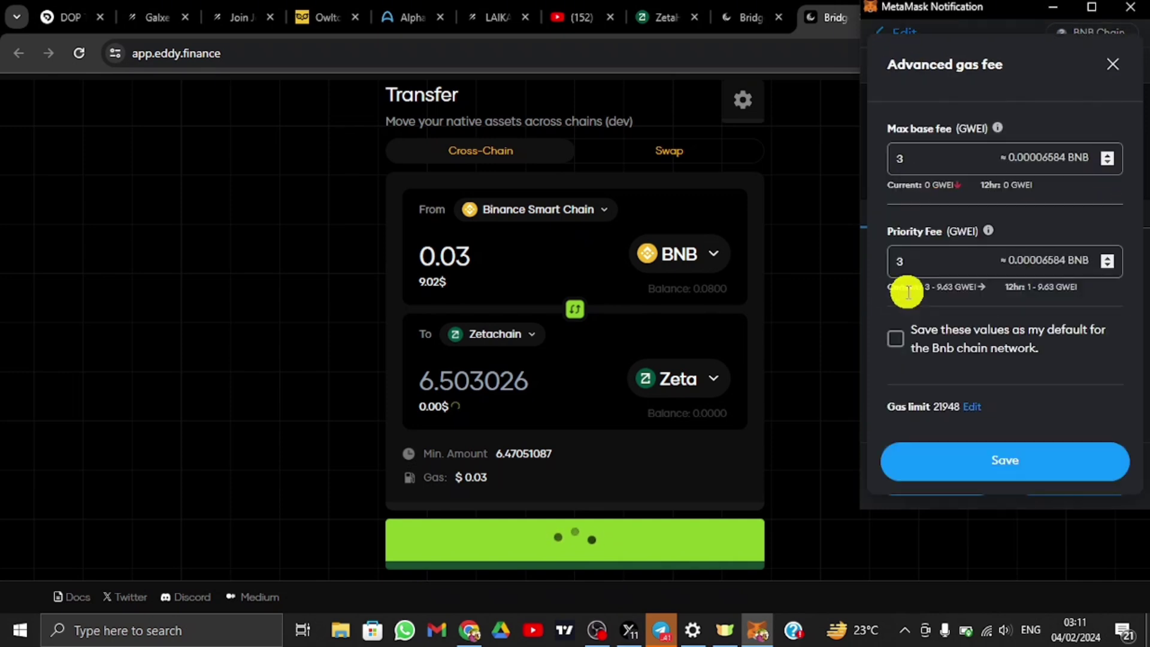
left_click(911, 159)
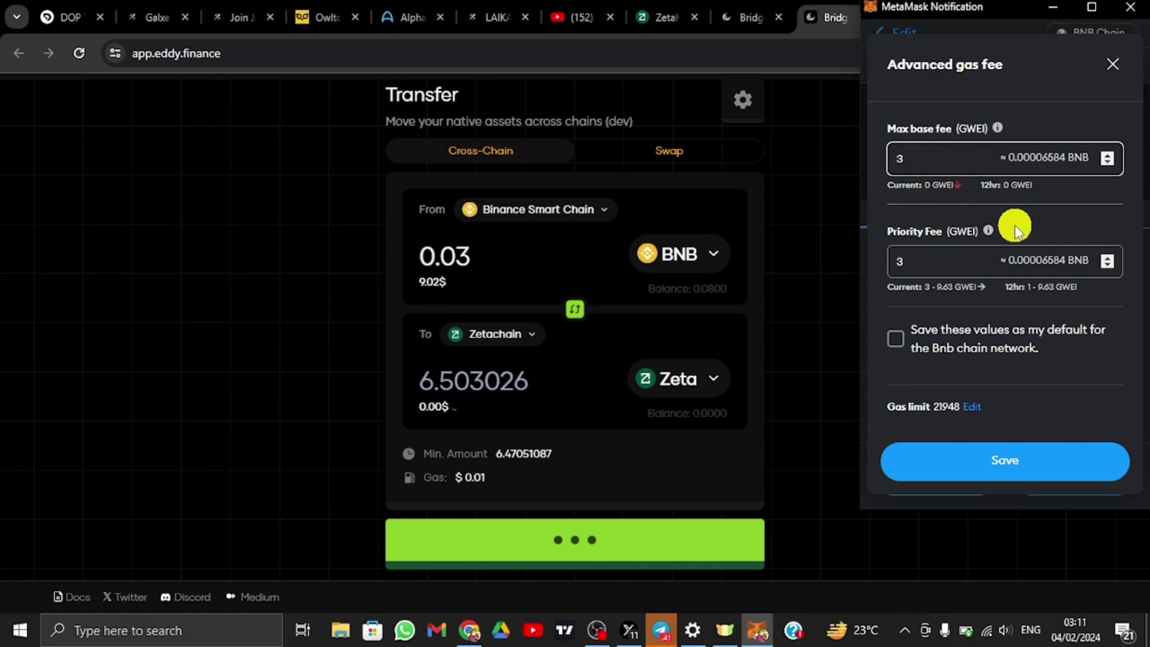
key("BackSpace")
type("0")
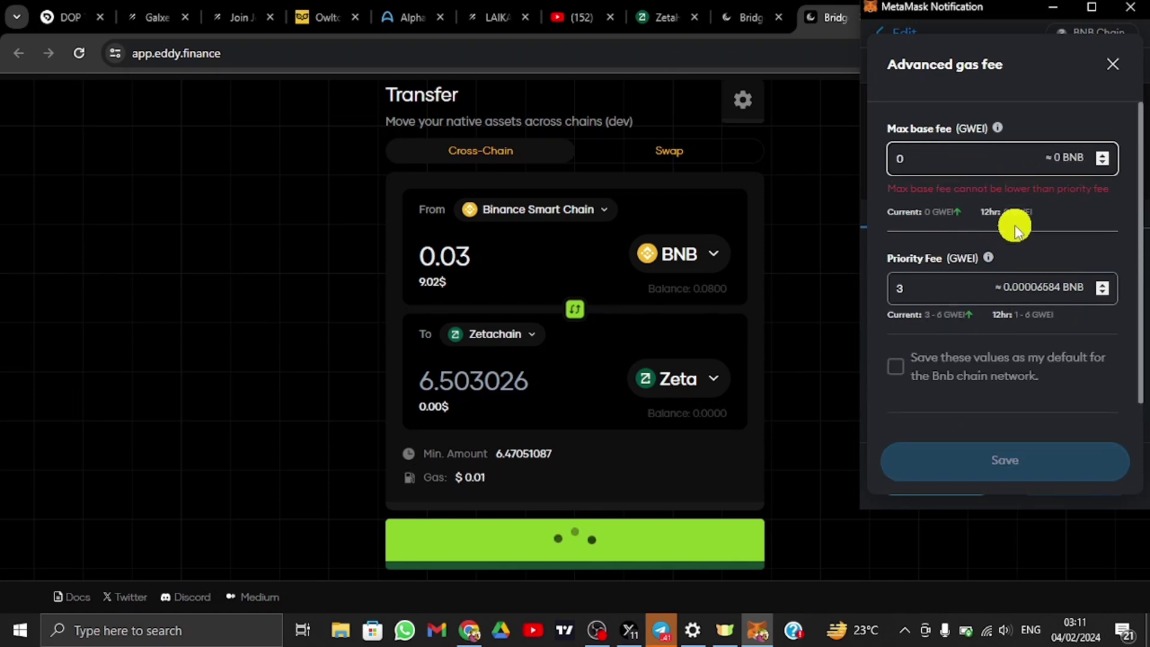
type("6")
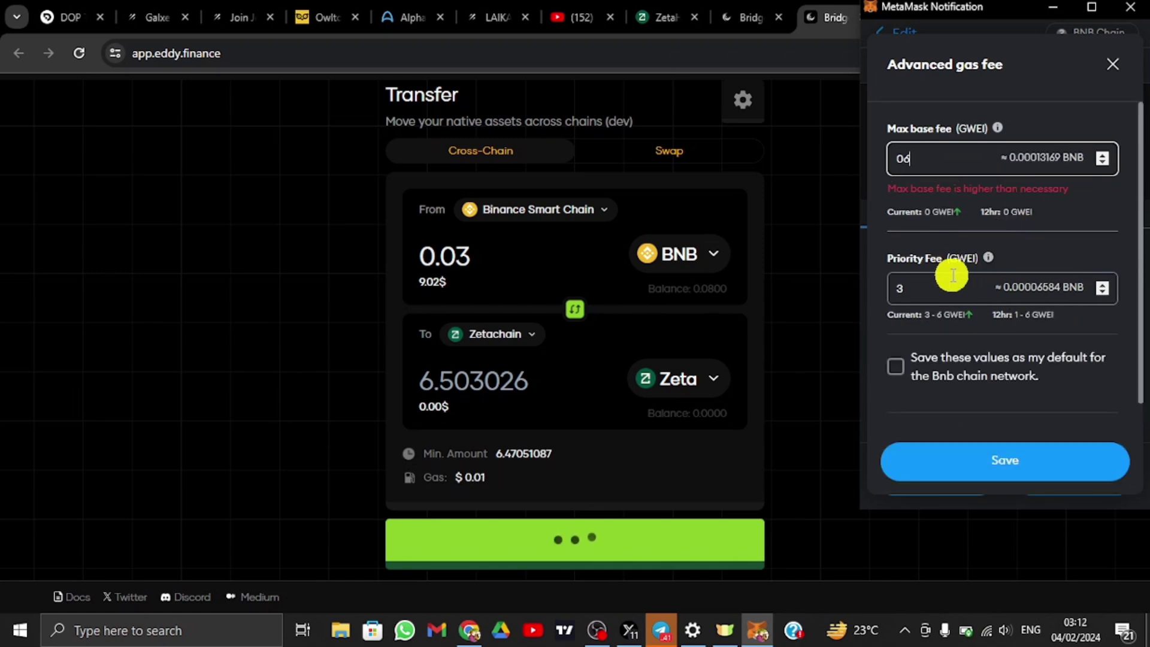
left_click(954, 279)
key("BackSpace")
type("06")
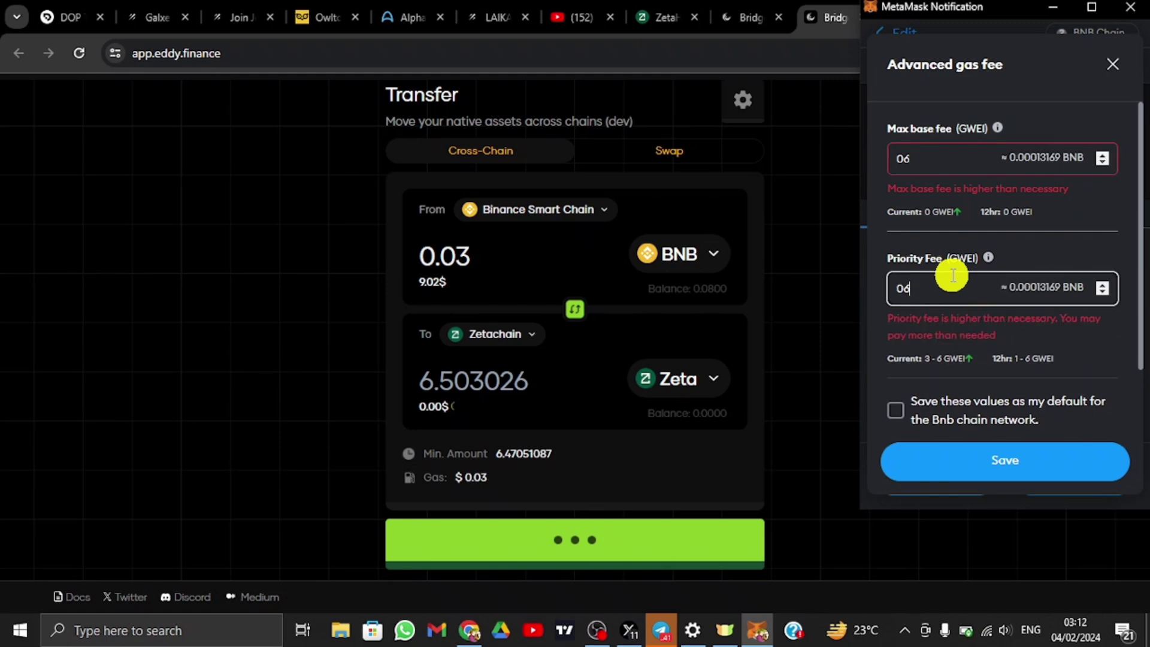
scroll(957, 385, "down", 2)
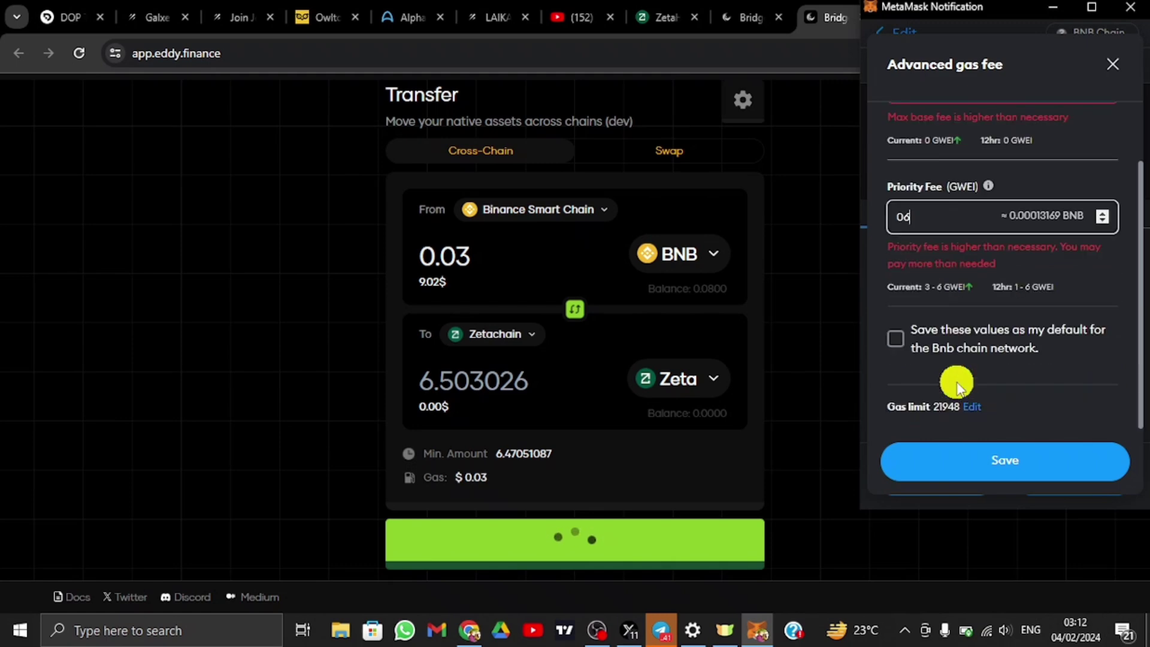
Save the custom gas settings and confirm the 0.03 BNB transaction
left_click(972, 407)
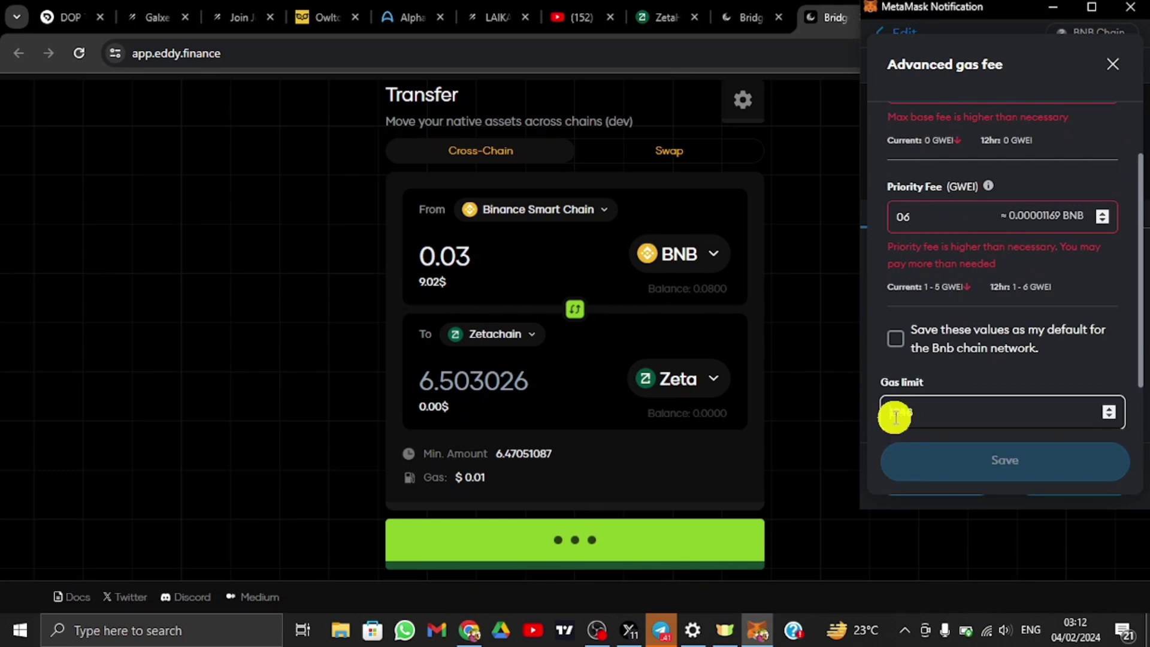
type("31948")
left_click(969, 454)
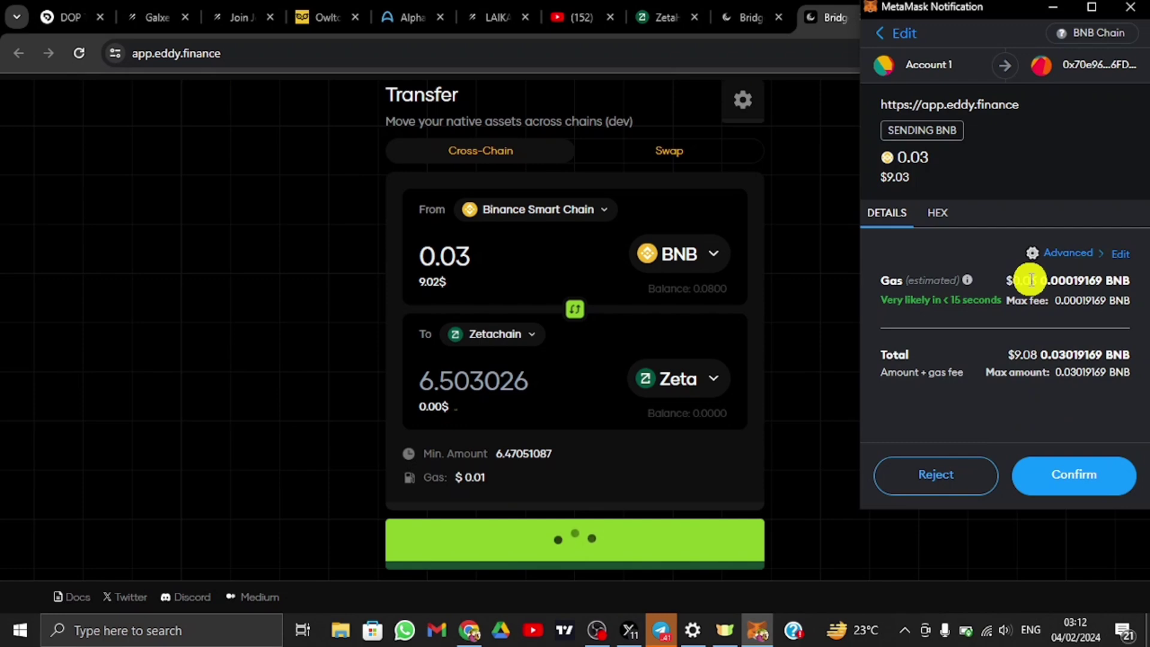
left_click(1044, 479)
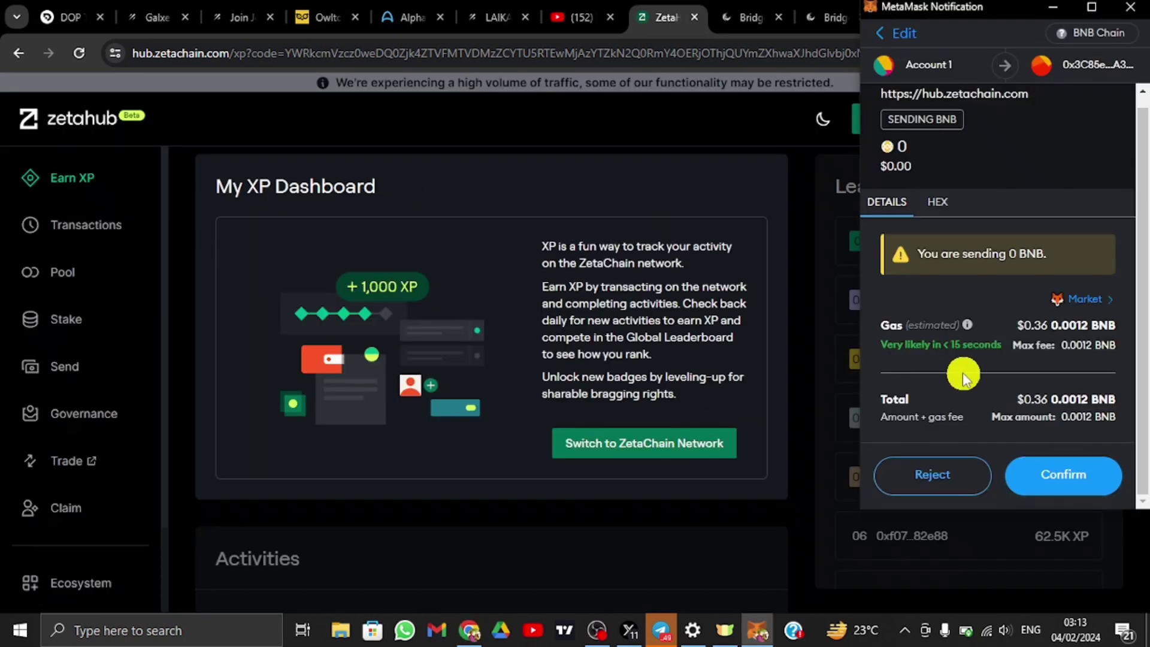
Choose Aggressive gas for the ZetaHub invite acceptance transaction in MetaMask
left_click(1074, 300)
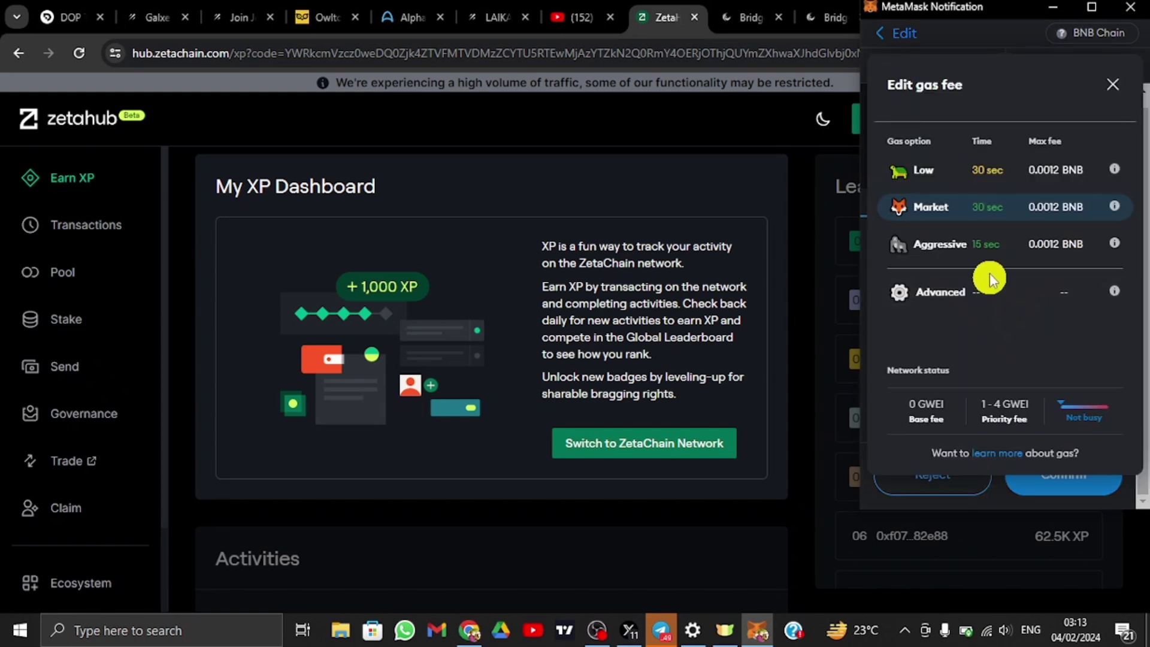
left_click(990, 247)
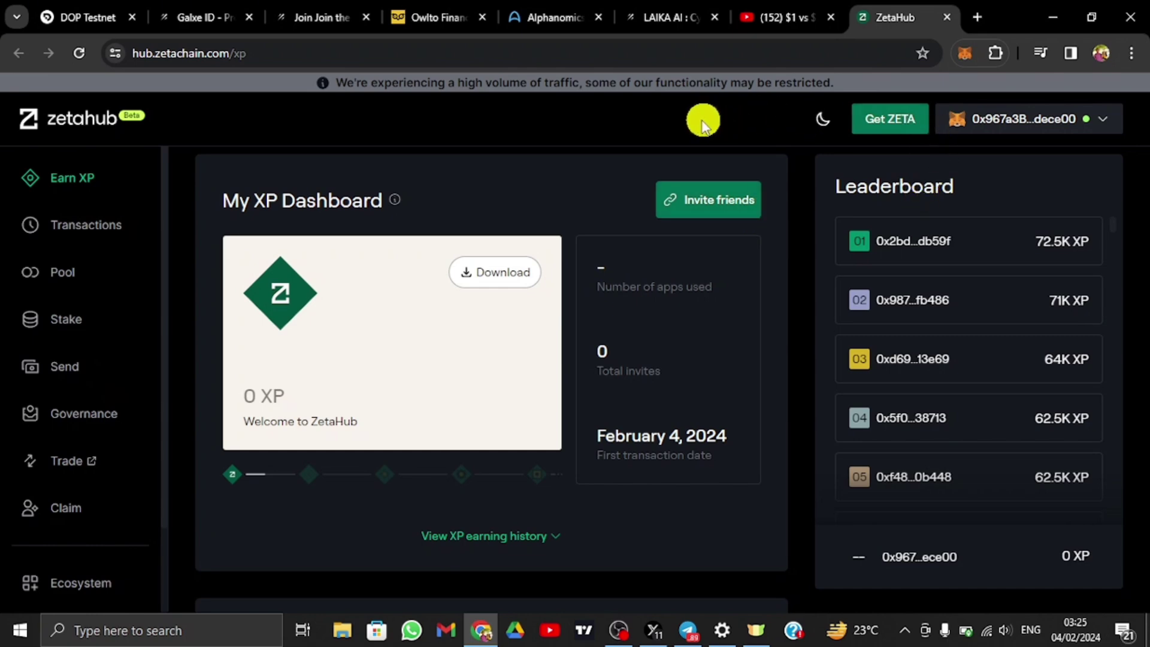
scroll(587, 449, "down", 1)
scroll(588, 450, "down", 1)
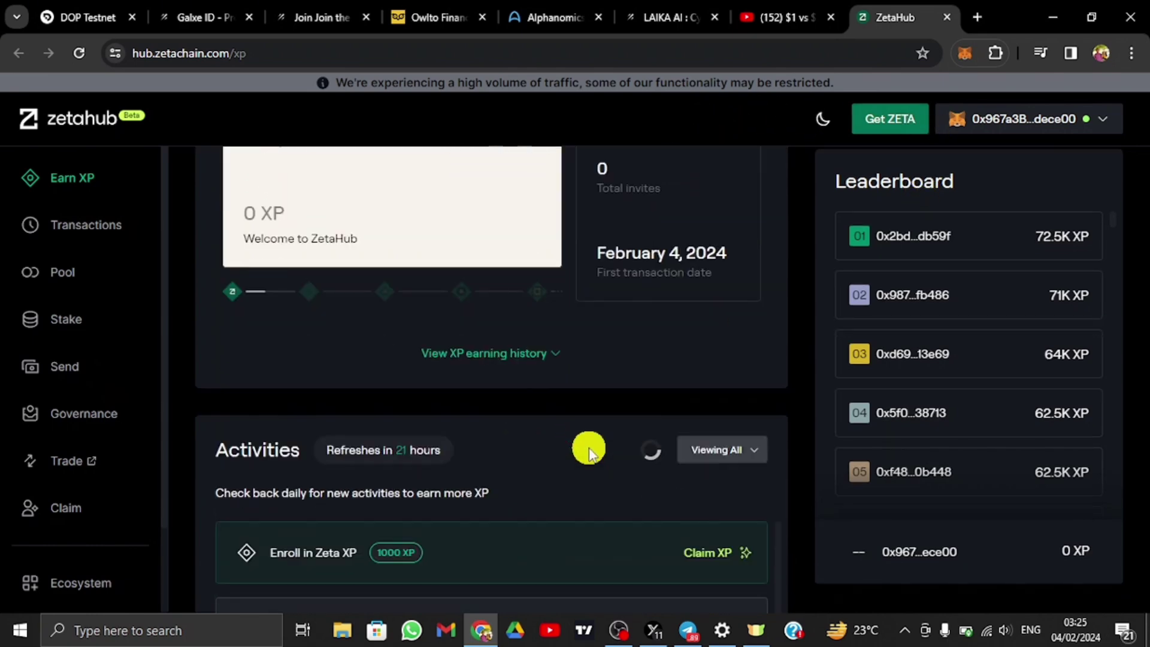
scroll(588, 450, "down", 1)
scroll(587, 449, "up", 1)
scroll(589, 450, "up", 2)
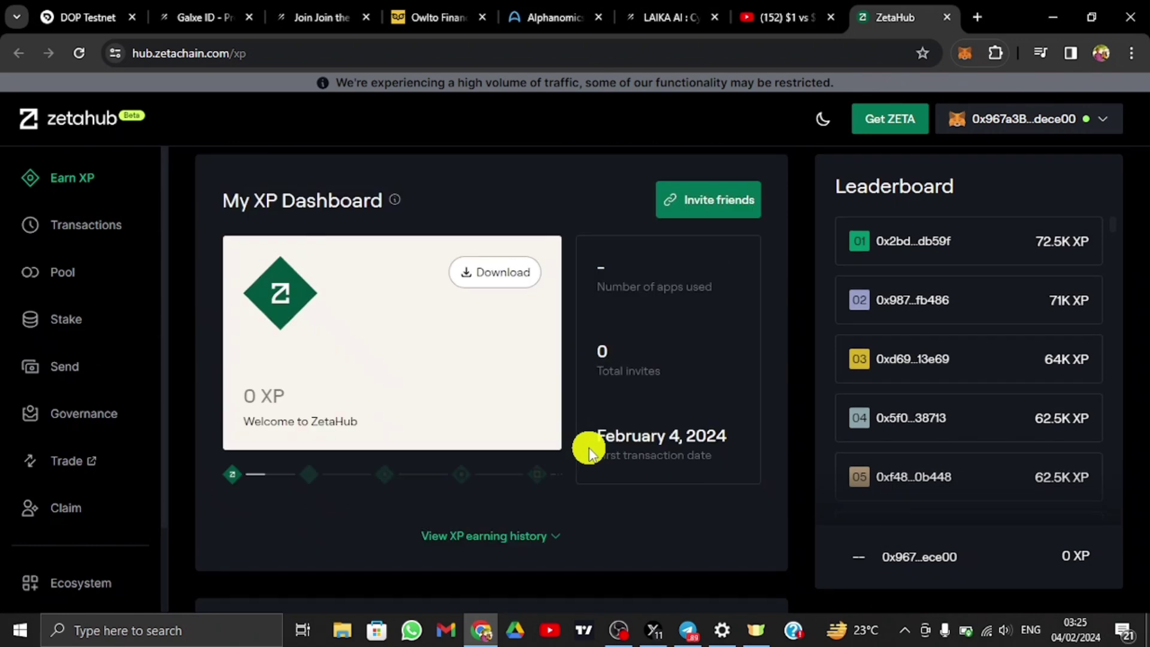
scroll(618, 521, "down", 1)
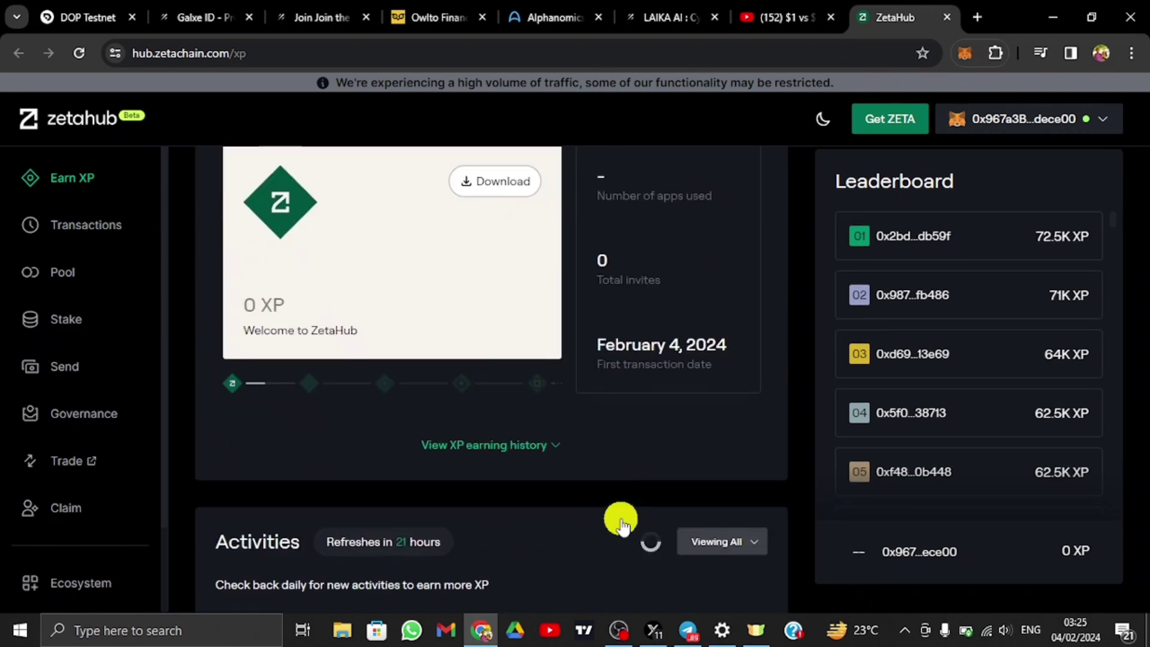
scroll(619, 521, "down", 2)
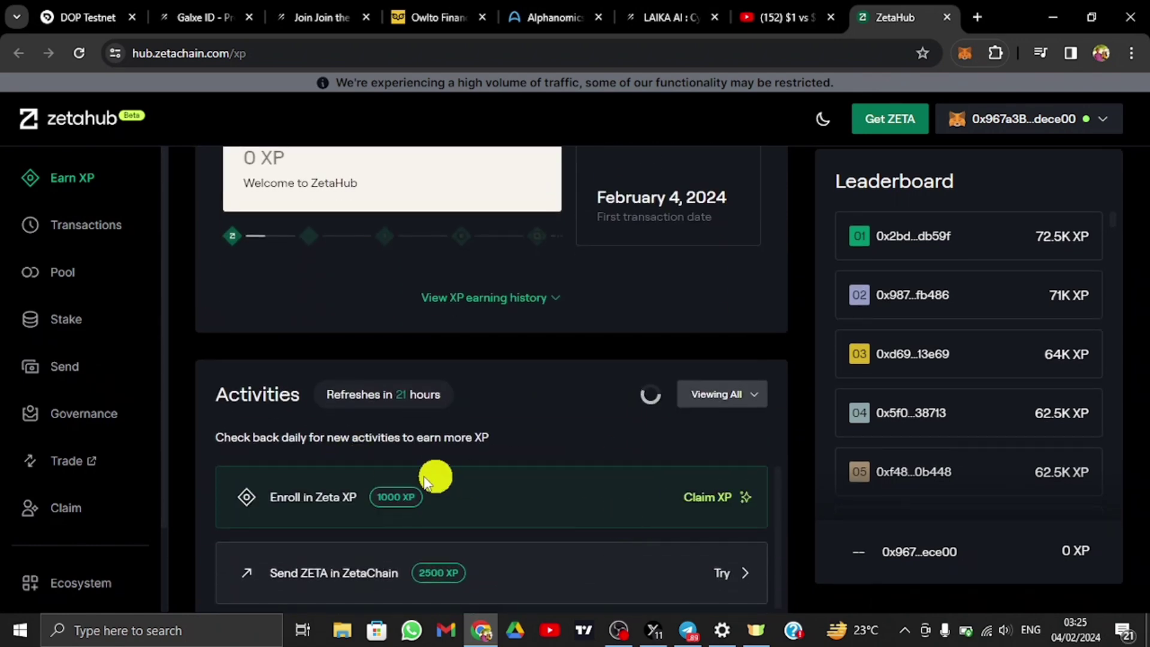
Claim and sign the 1000 XP for Enroll in Zeta XP, then try Receive BNB in ZetaChain
left_click(717, 500)
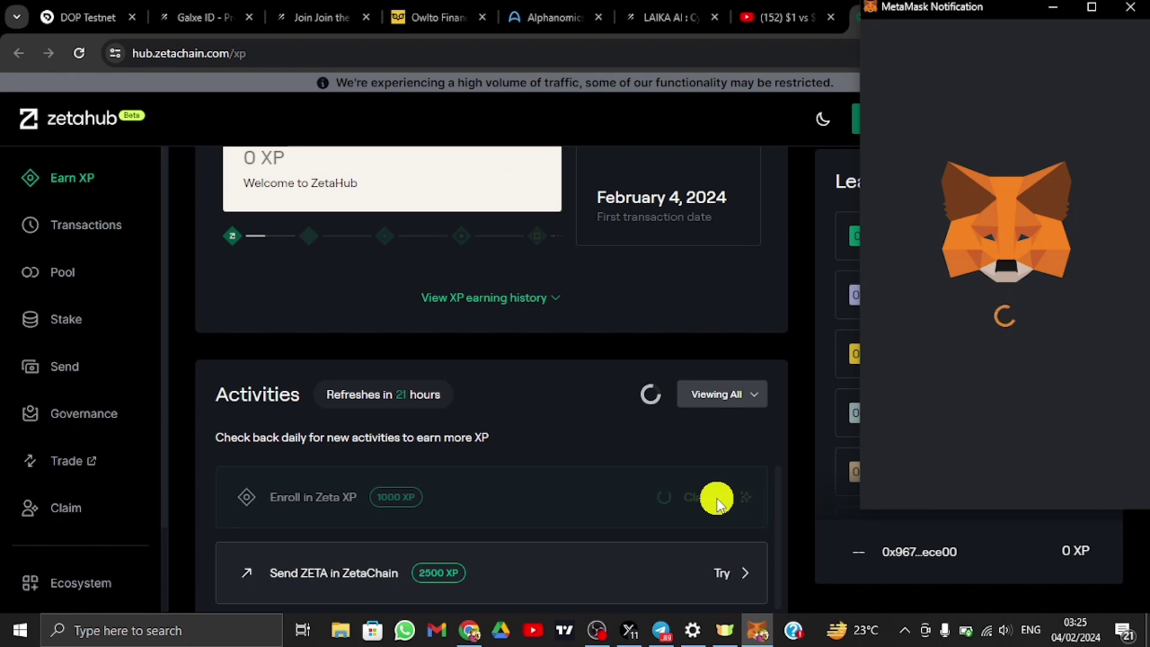
left_click(1047, 468)
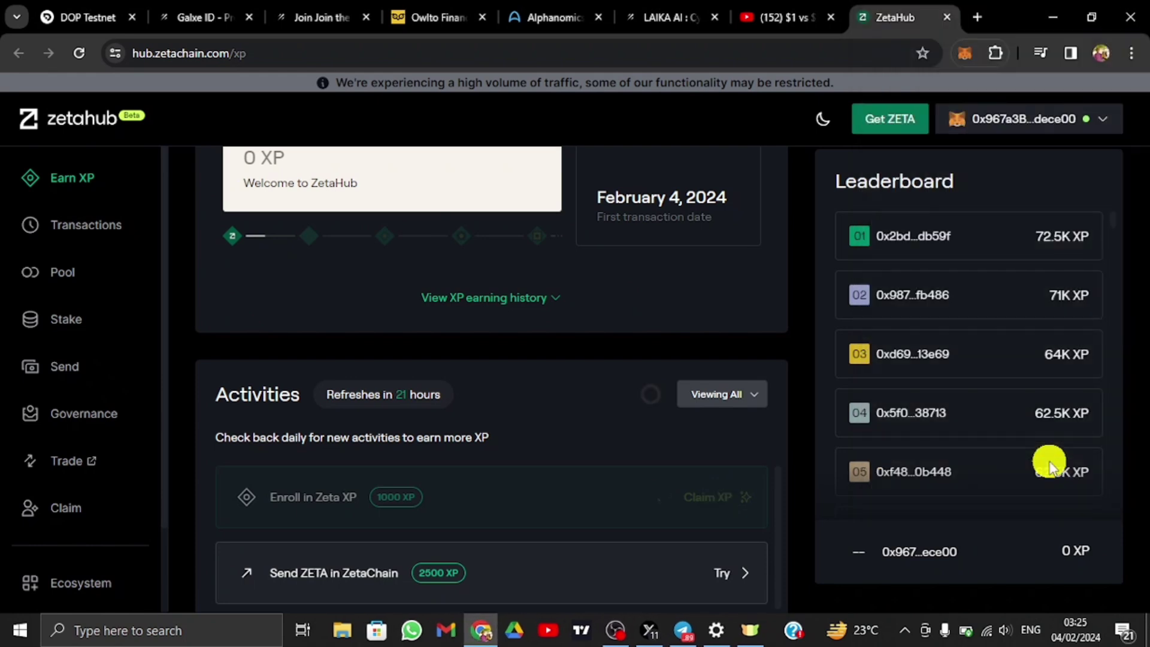
scroll(835, 276, "up", 3)
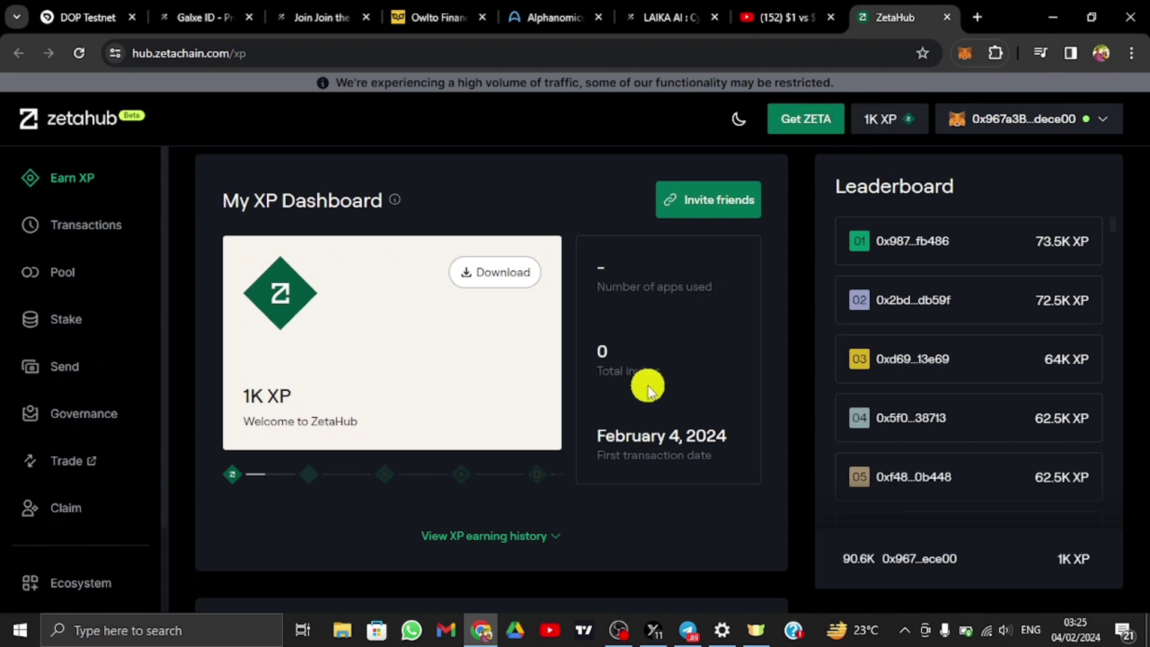
scroll(648, 384, "down", 3)
scroll(647, 387, "down", 2)
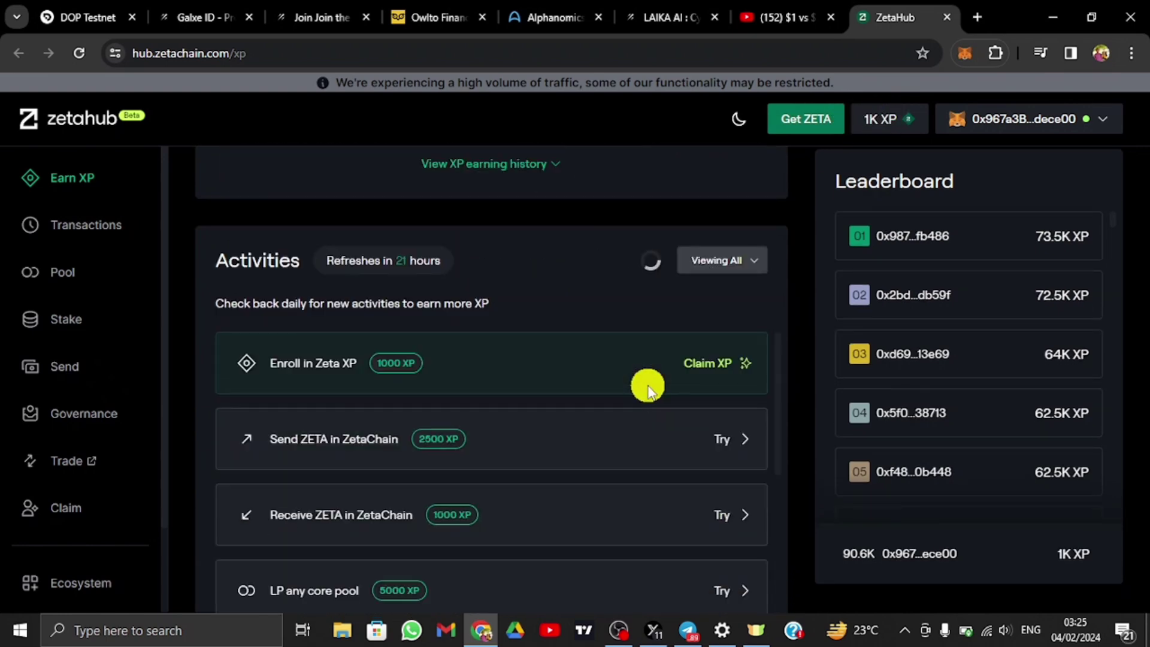
scroll(488, 386, "down", 1)
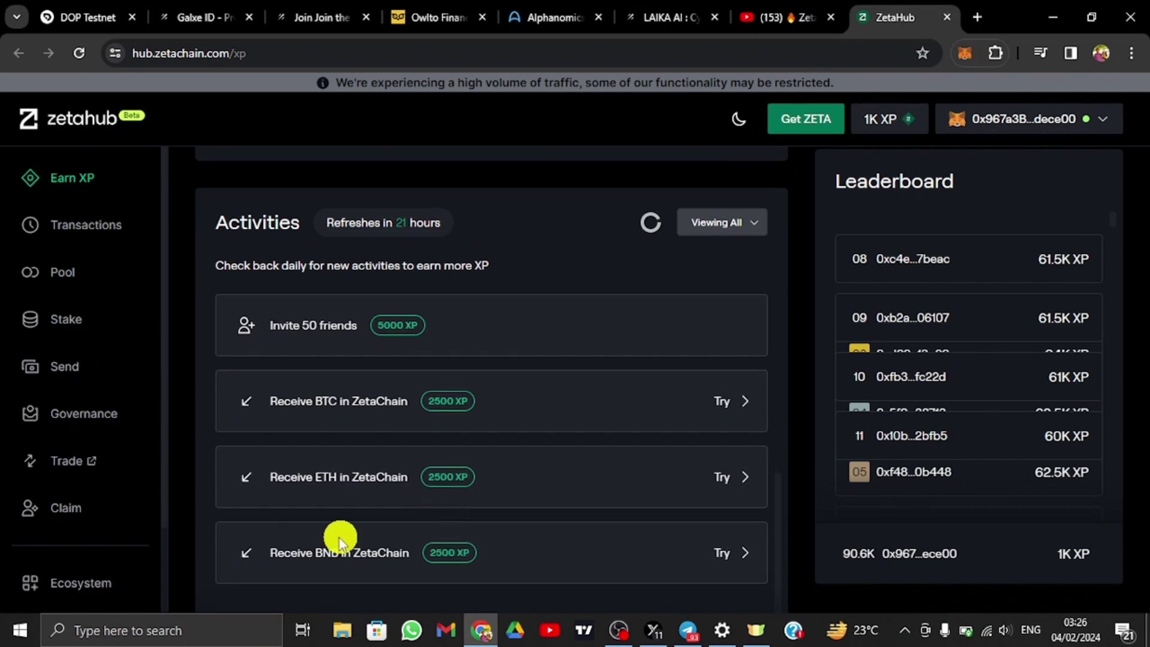
left_click(735, 557)
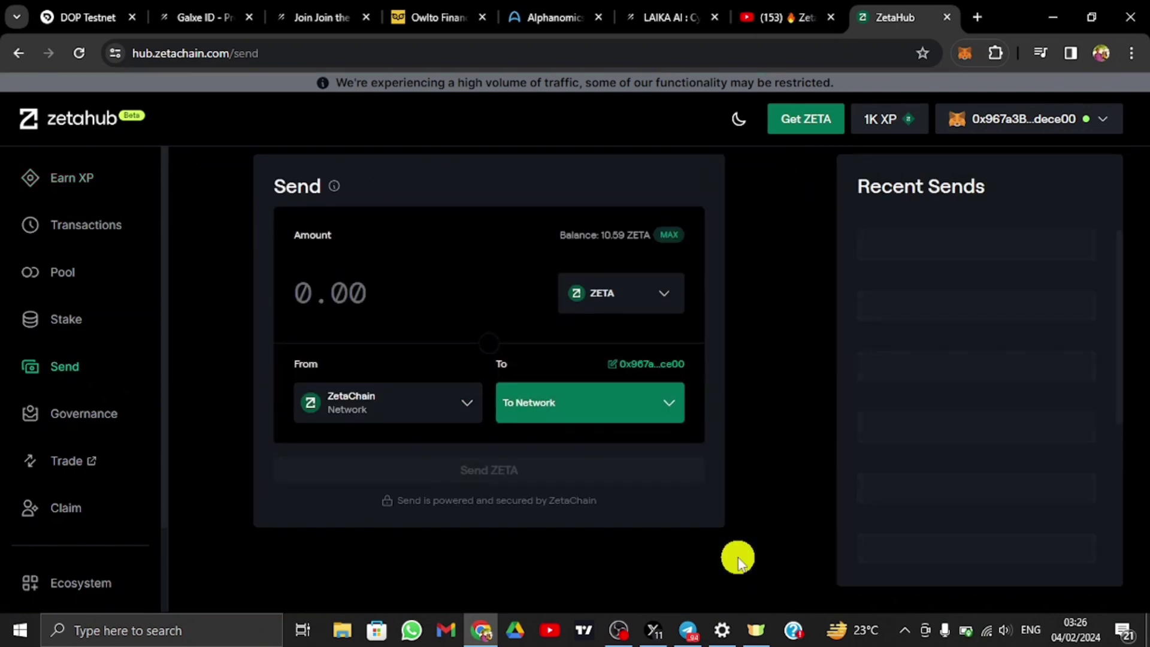
Set up a BNB send with BSC as source and ZetaChain as destination
left_click(352, 405)
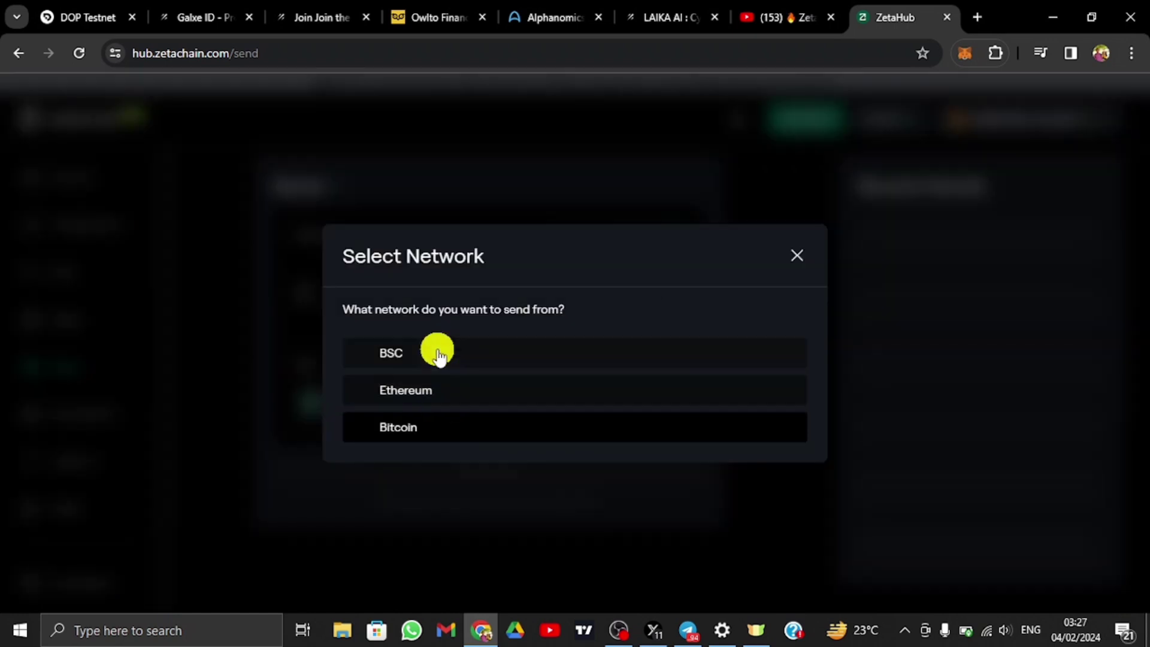
left_click(447, 352)
left_click(579, 405)
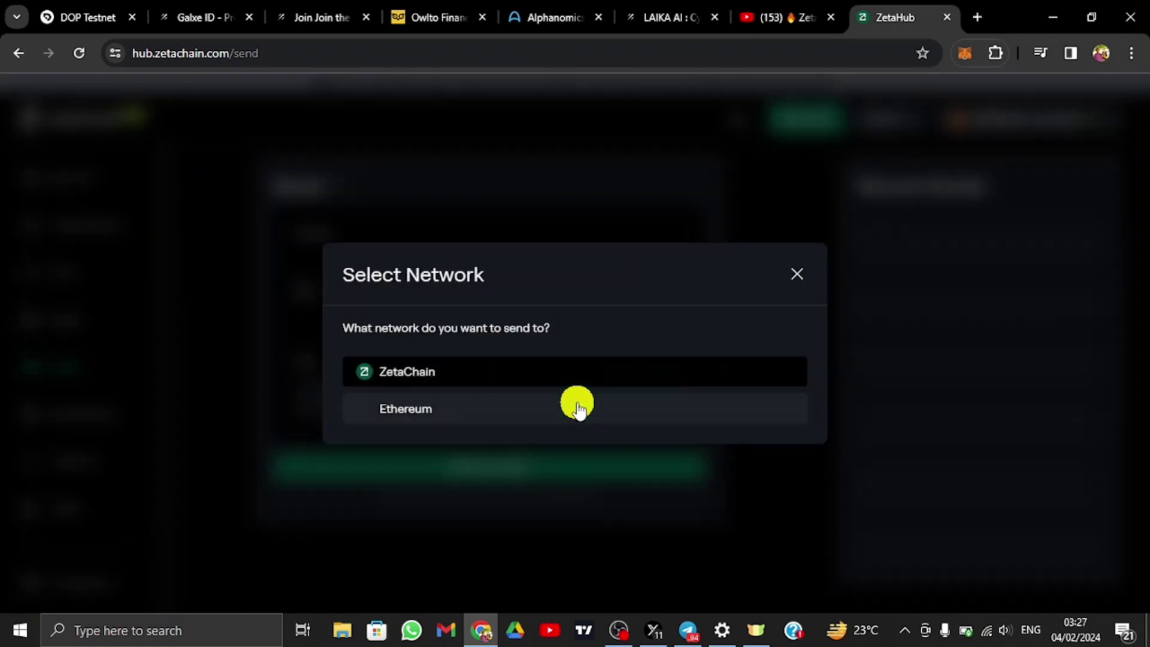
left_click(508, 370)
left_click(620, 290)
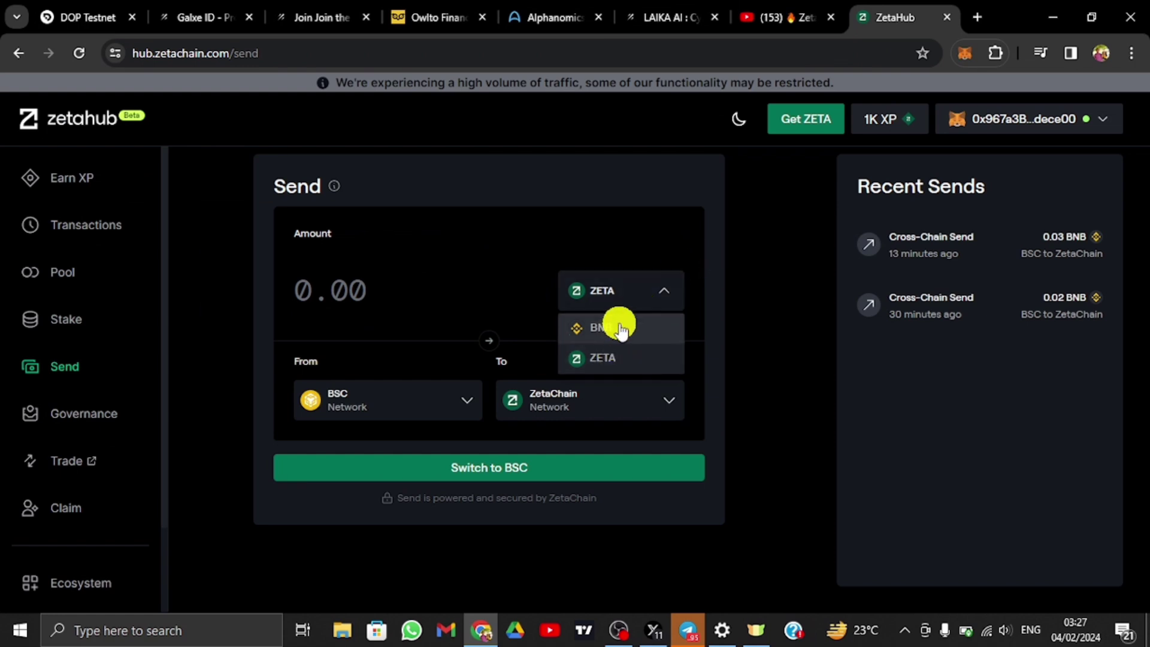
left_click(620, 323)
Switch the wallet to BSC and submit a 0.001 BNB send
left_click(533, 473)
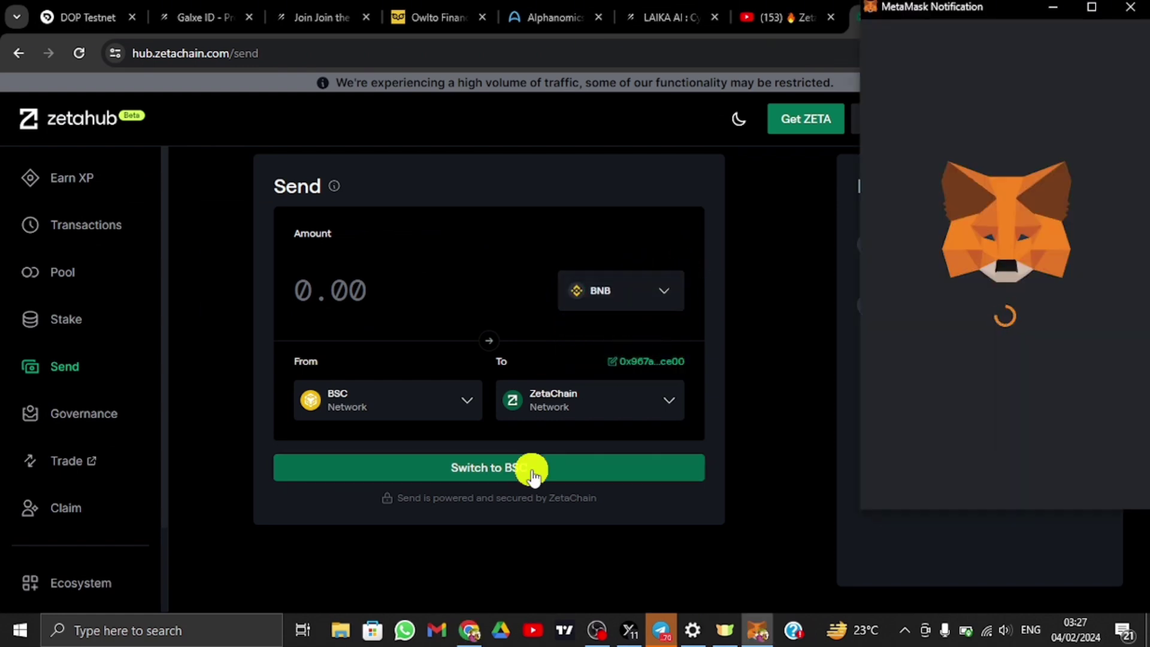
left_click(1066, 470)
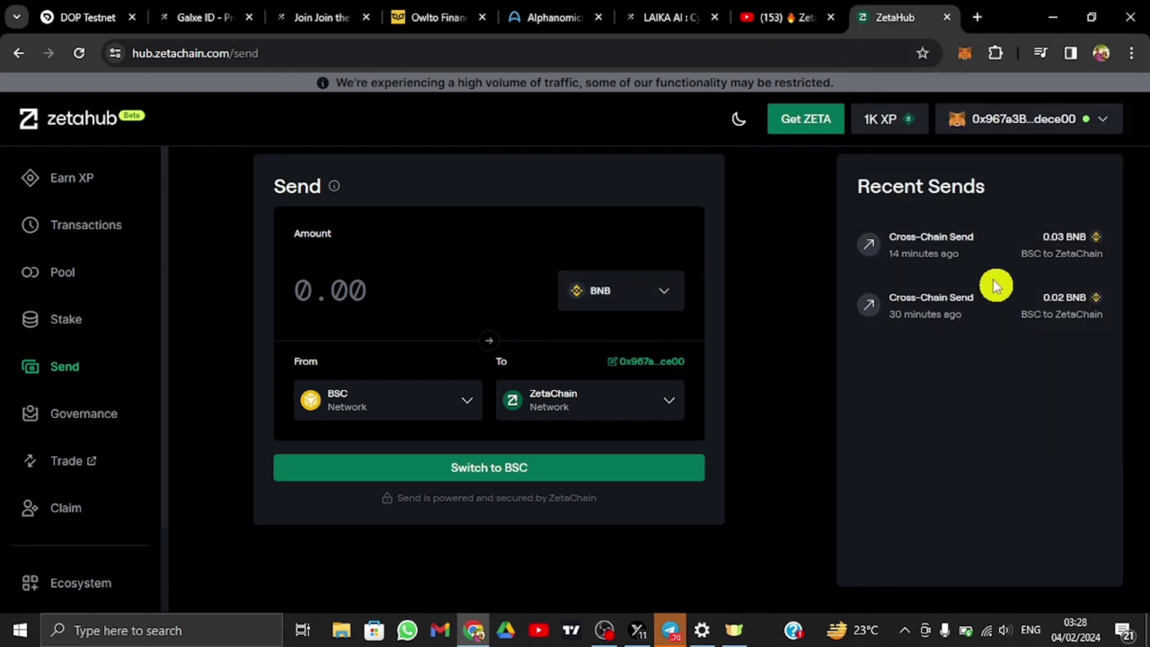
left_click(964, 53)
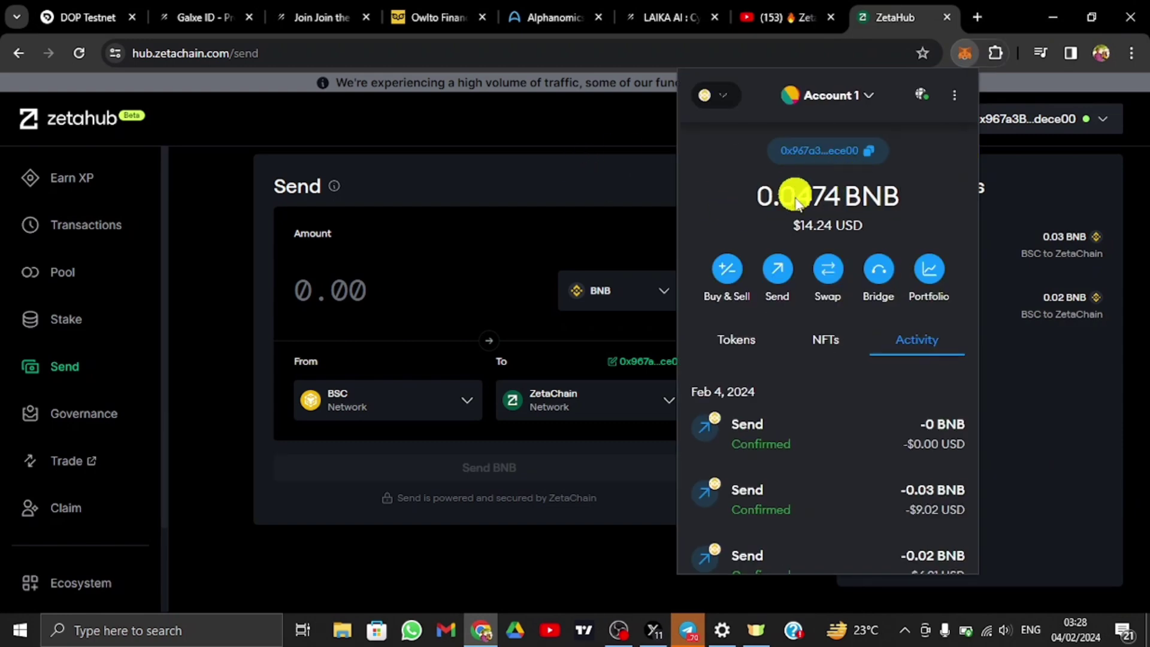
left_click(398, 305)
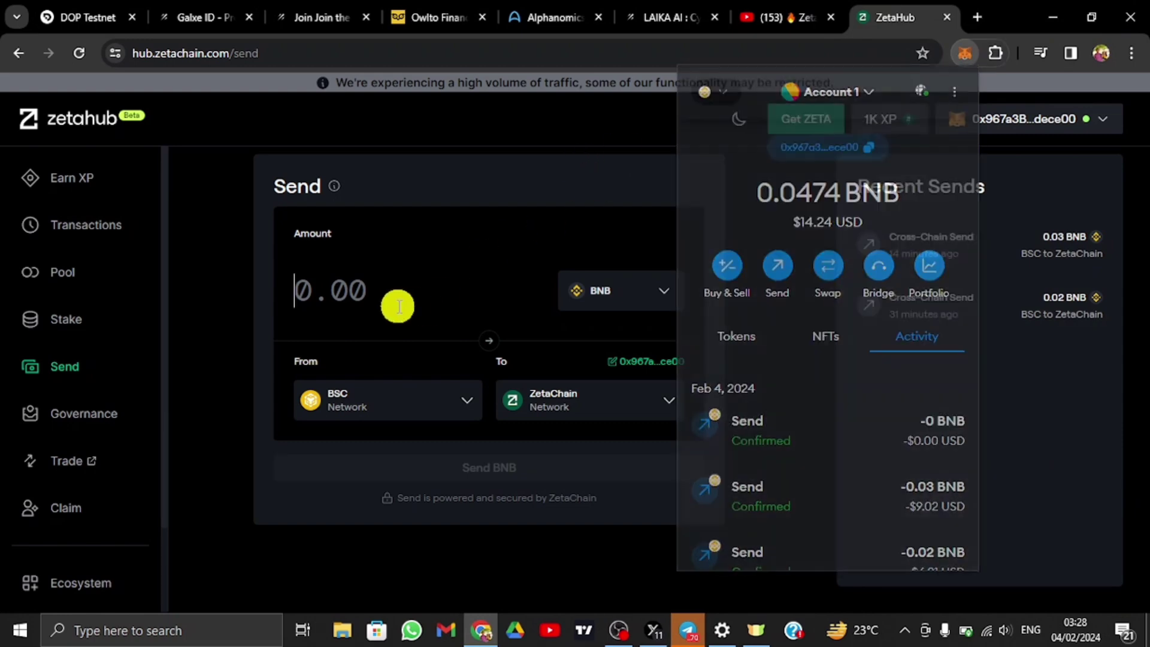
type("0.00")
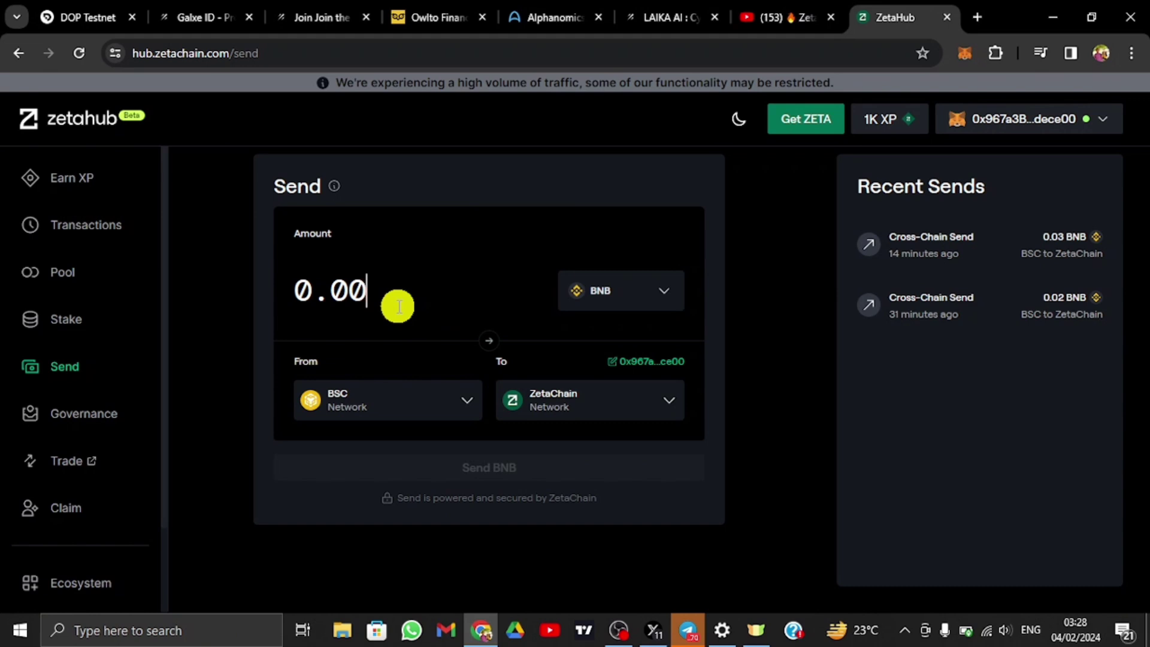
type("1")
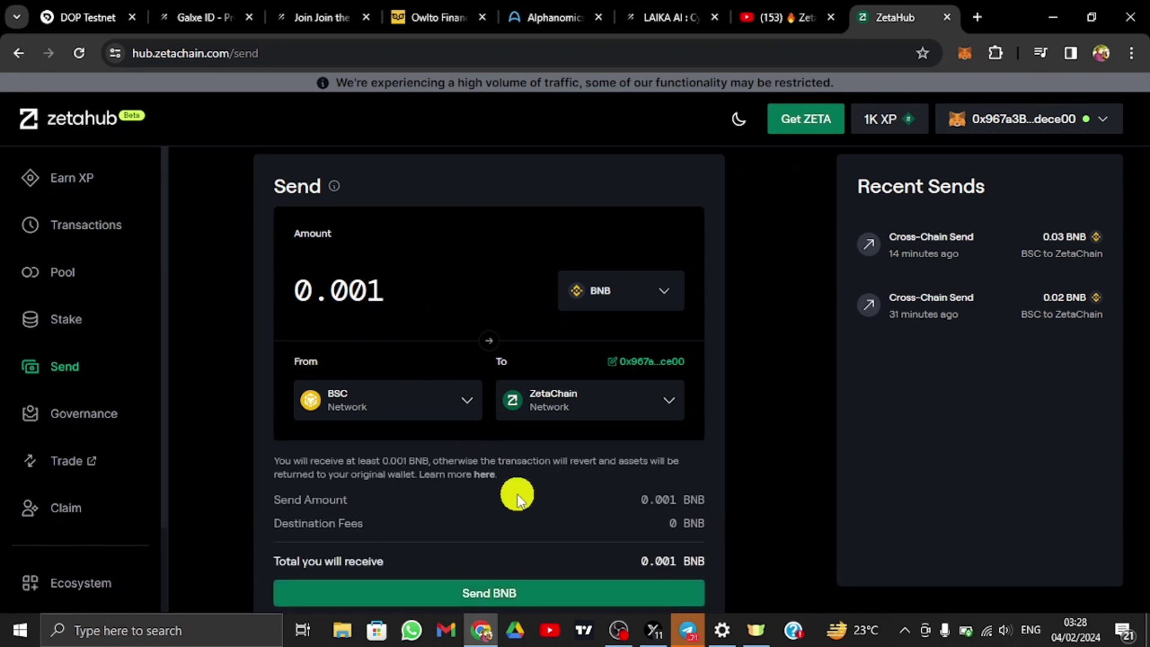
scroll(518, 497, "down", 1)
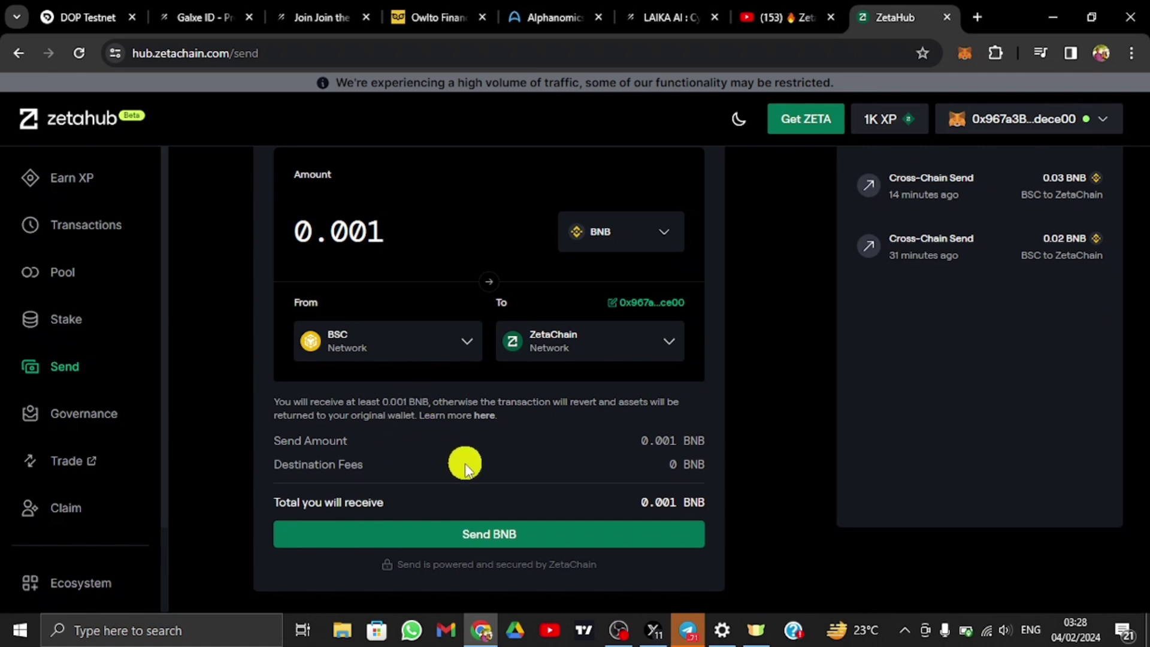
left_click(486, 537)
Change the amount to 0.01 BNB, send it with Market gas, and confirm in MetaMask
left_click(447, 234)
key("BackSpace")
key("BackSpace")
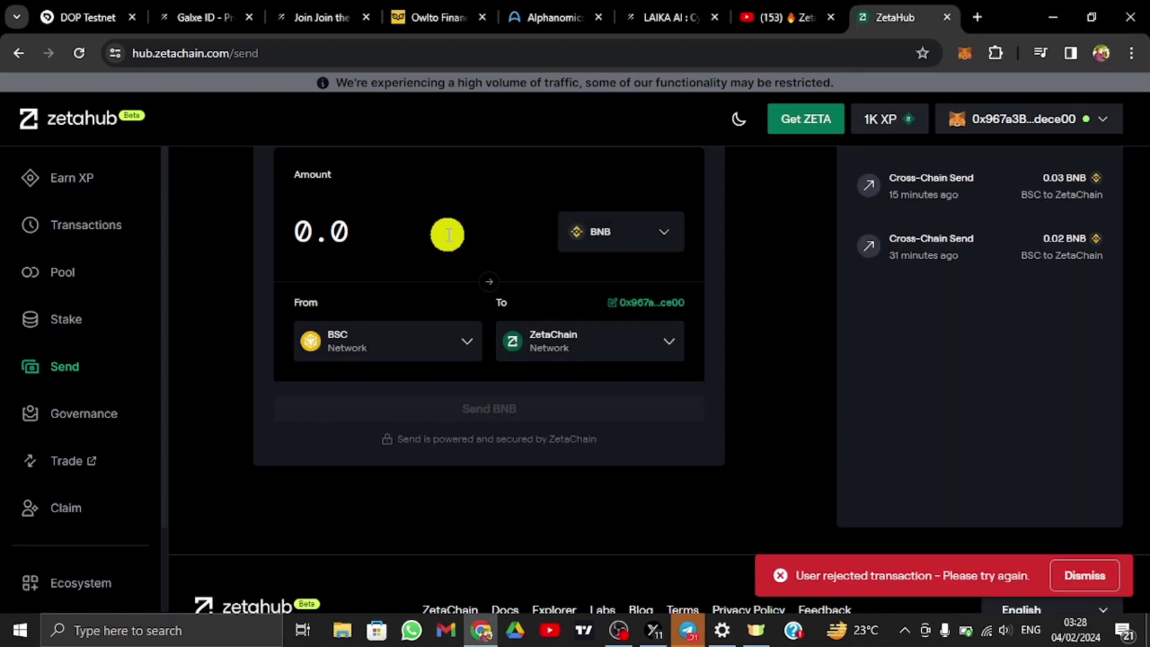
type("1")
left_click(539, 533)
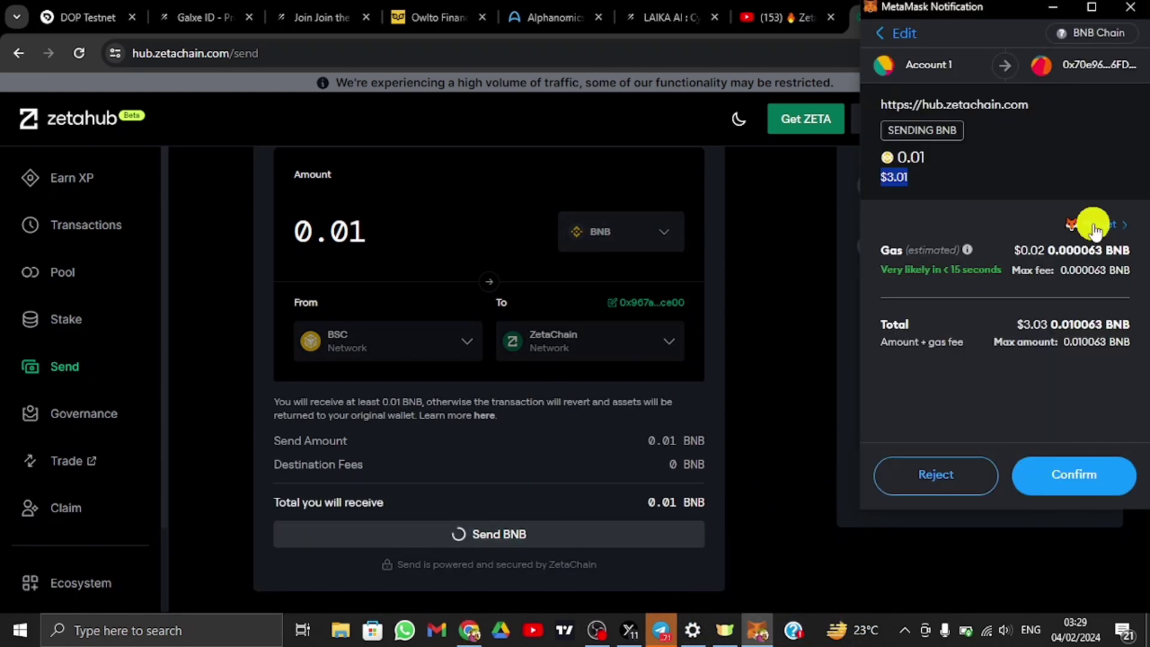
left_click(1092, 226)
left_click(981, 209)
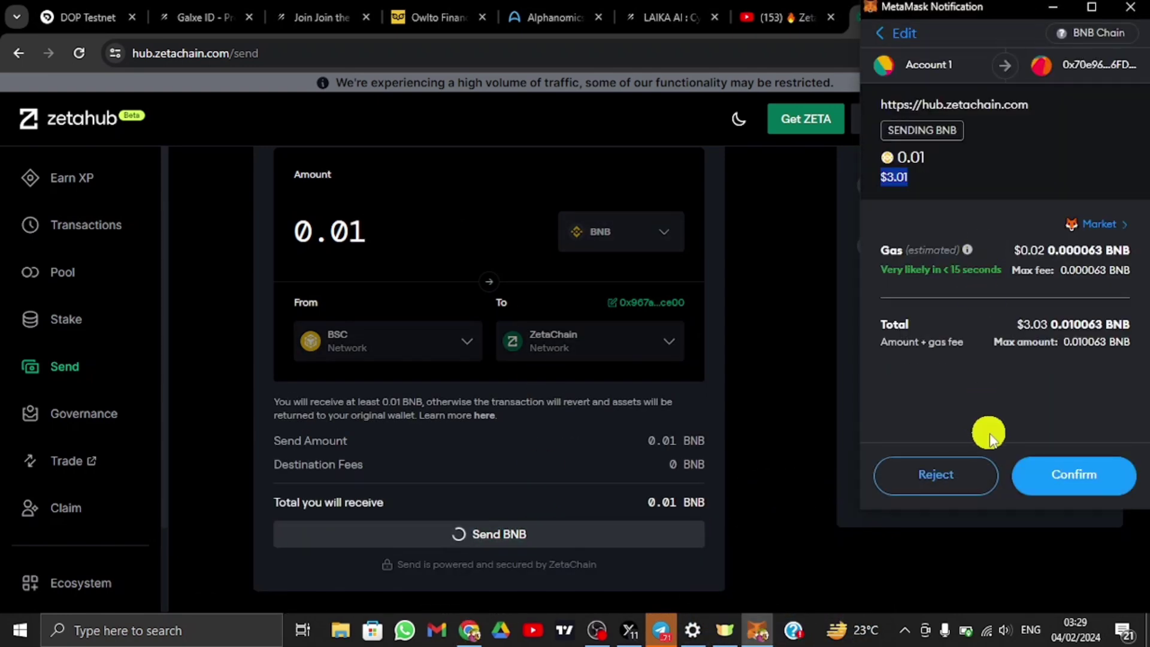
left_click(1043, 472)
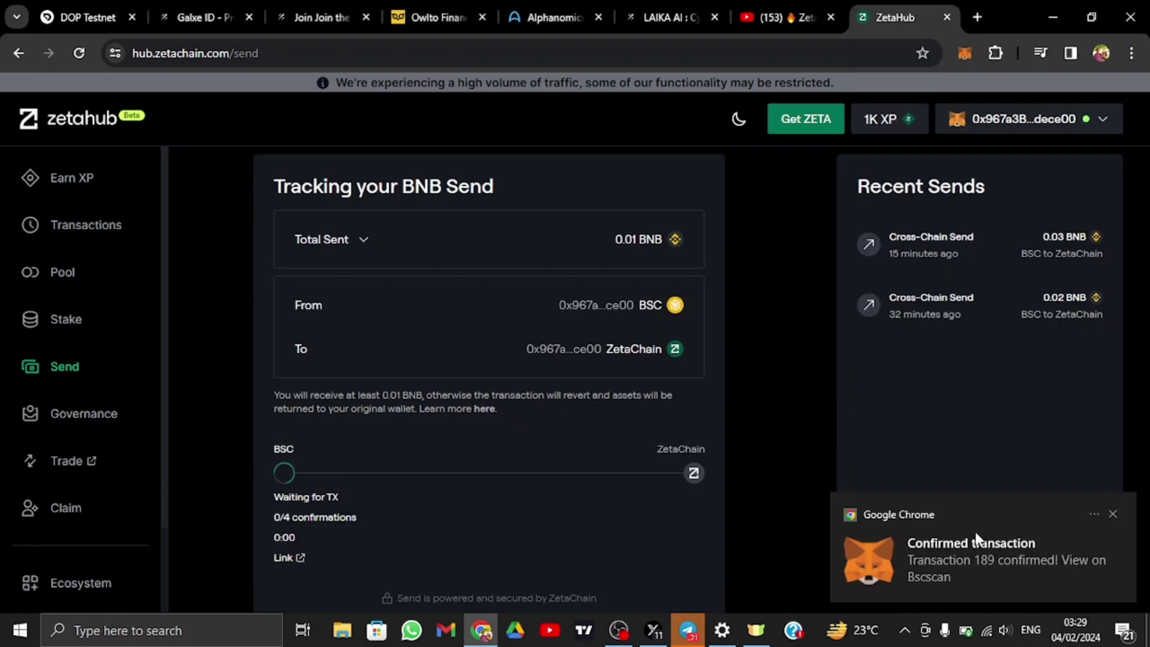
scroll(603, 412, "down", 1)
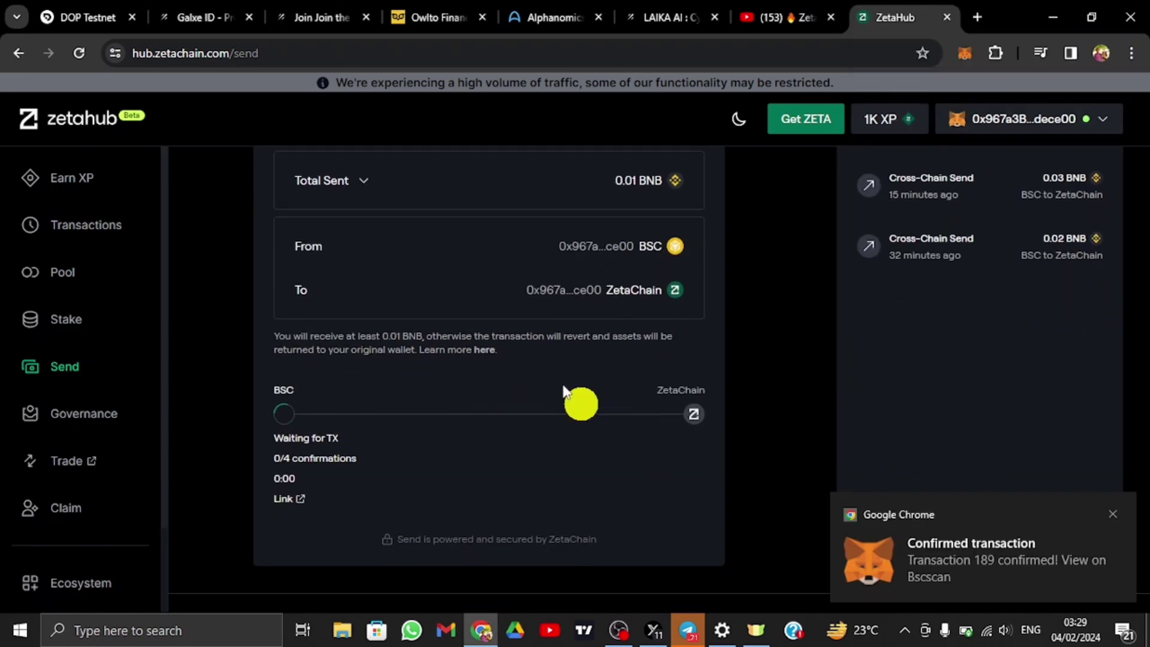
scroll(598, 308, "up", 1)
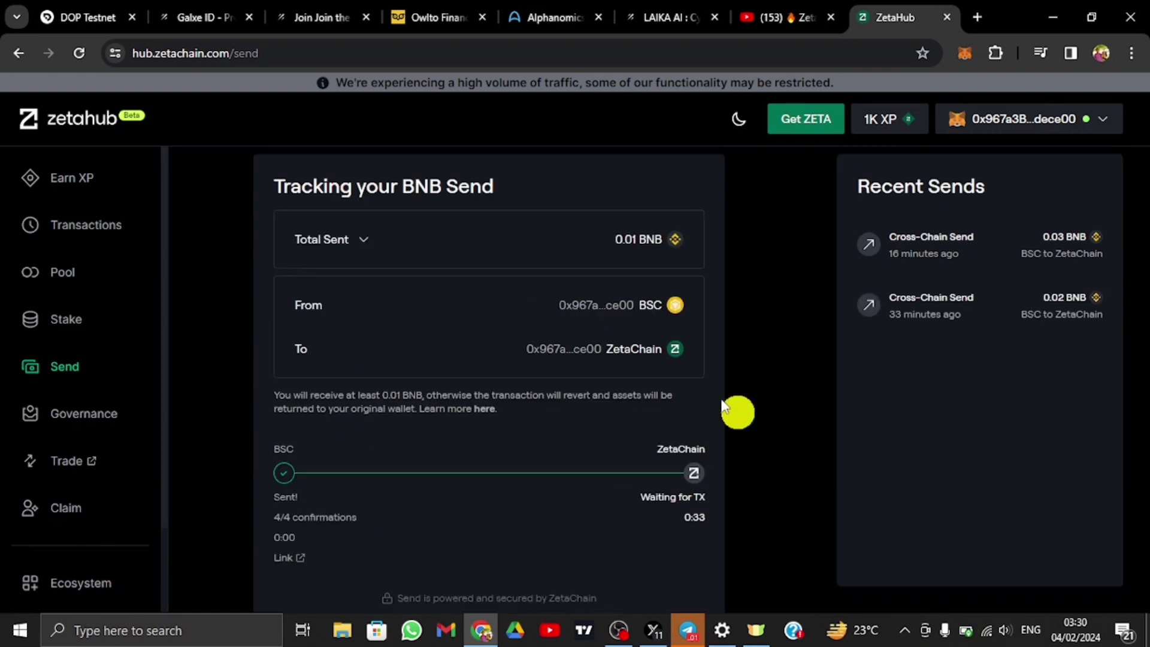
left_click(90, 183)
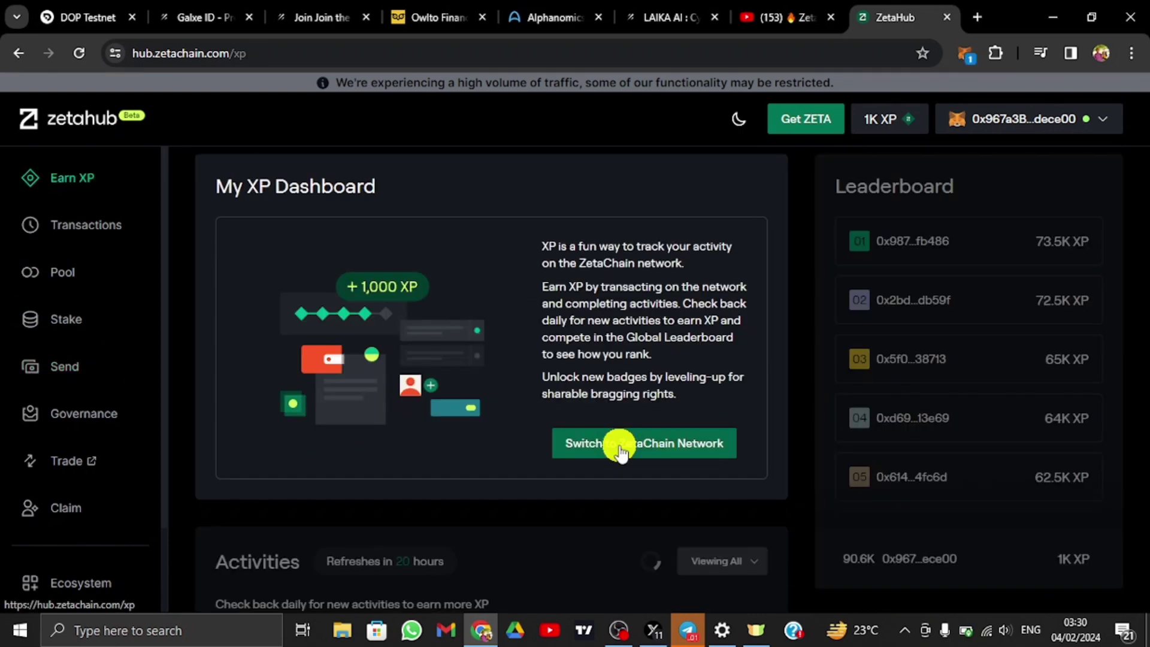
Switch to ZetaChain, filter activities by Completed then All, and try Receive ETH in ZetaChain
left_click(618, 450)
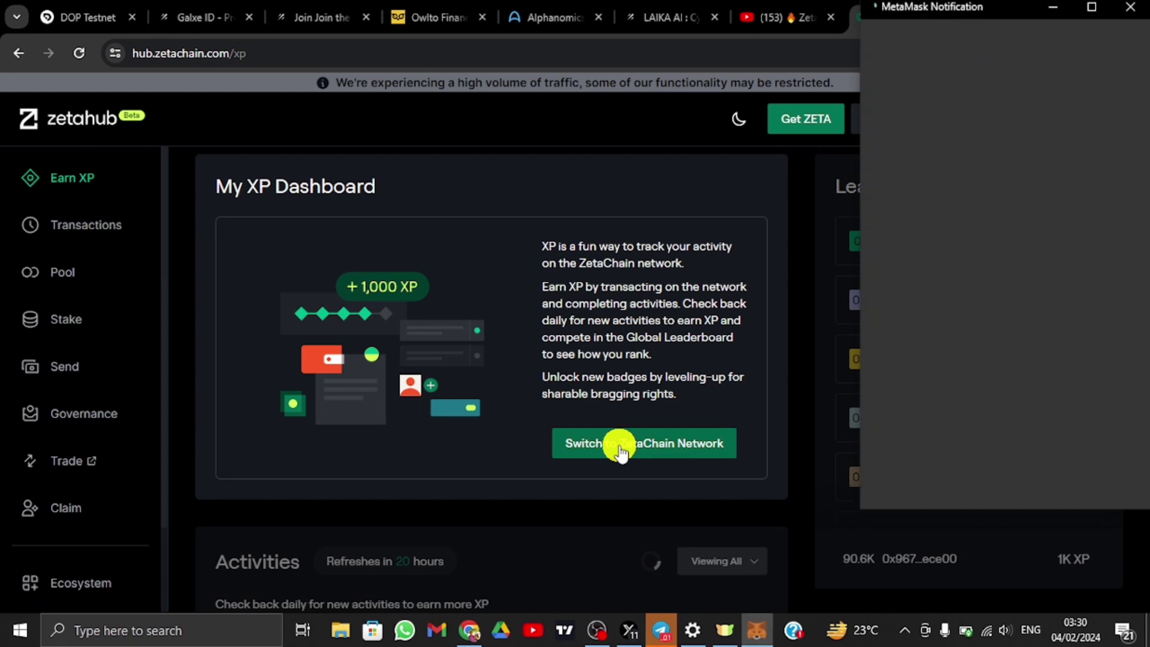
scroll(459, 550, "down", 5)
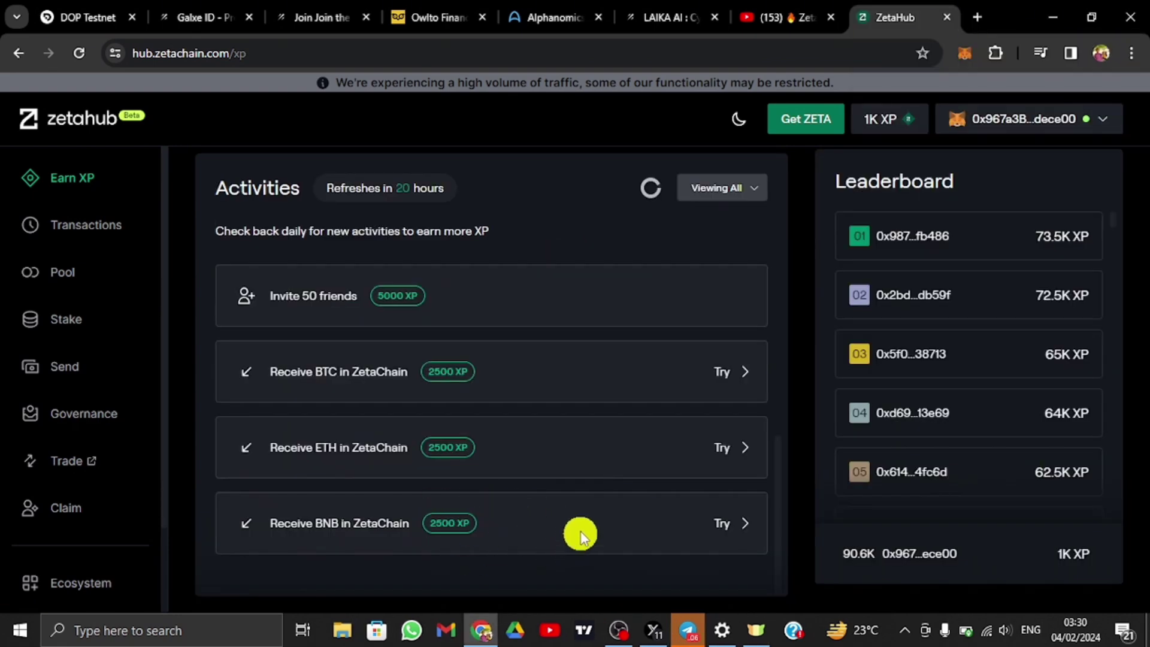
scroll(634, 387, "up", 5)
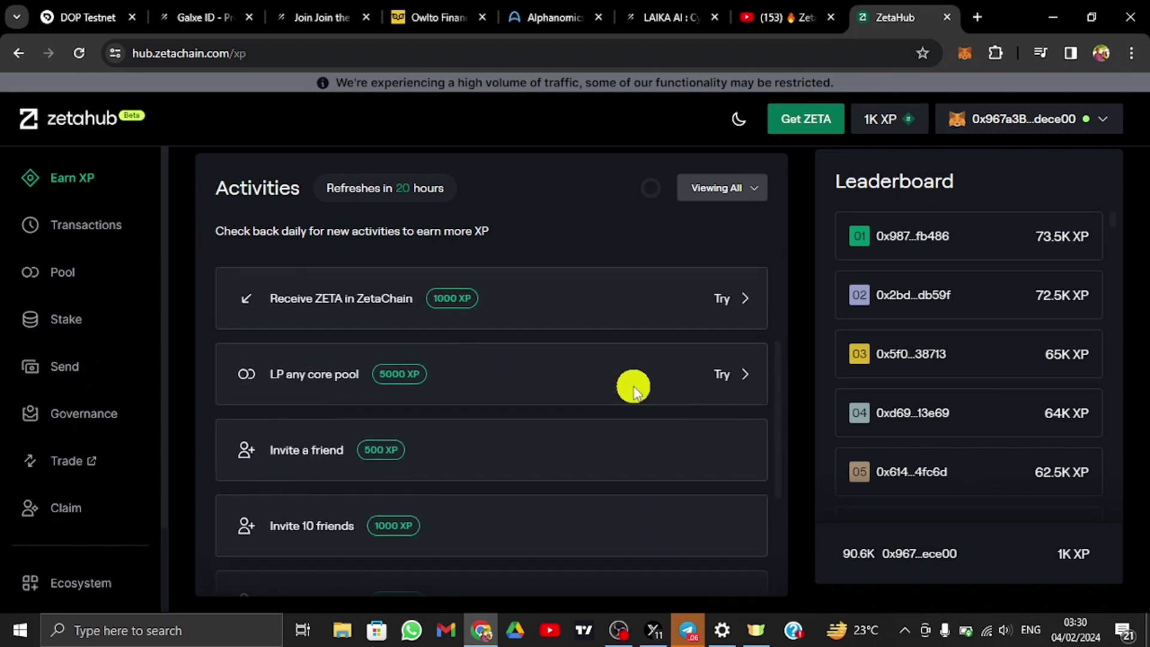
left_click(716, 219)
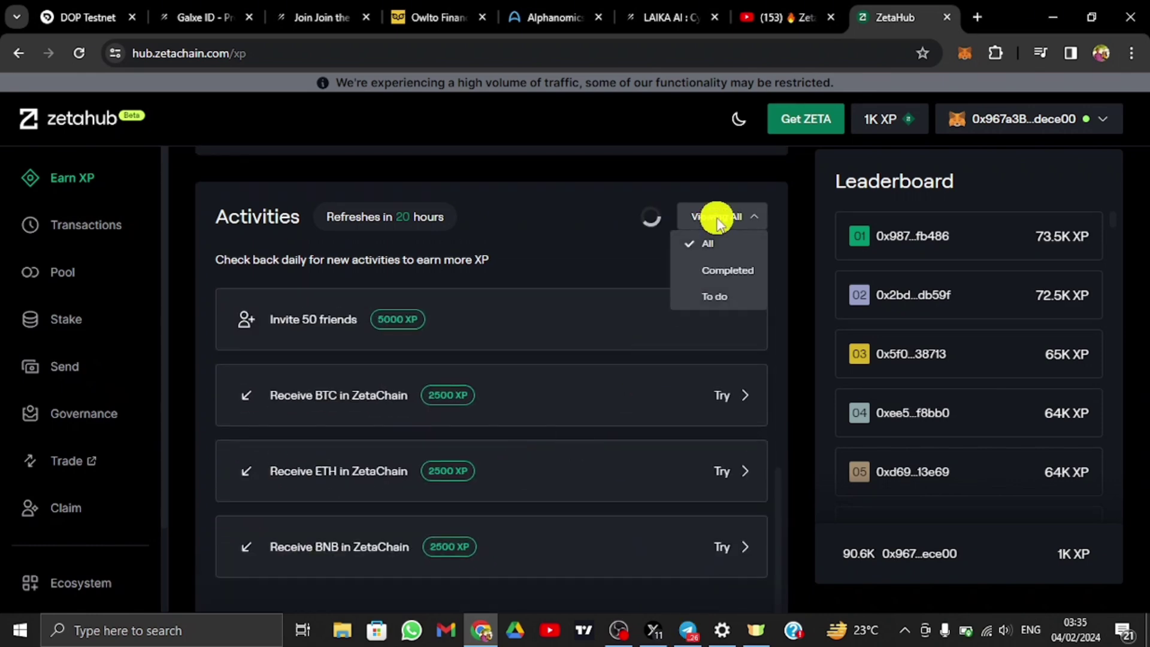
left_click(706, 270)
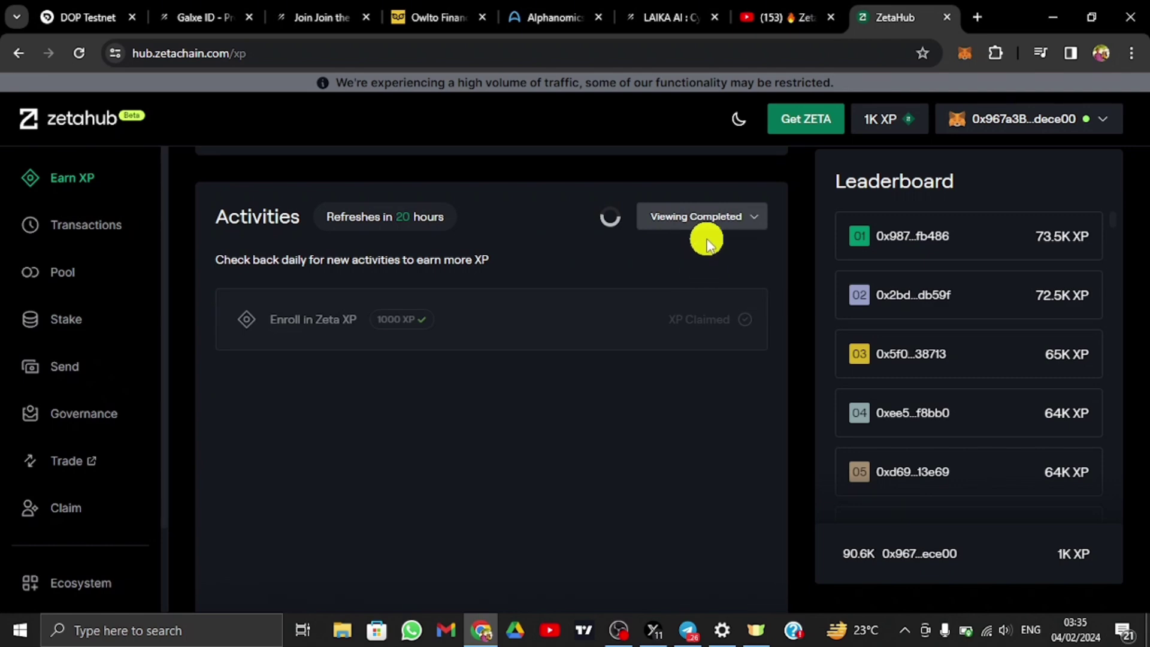
left_click(711, 216)
left_click(711, 244)
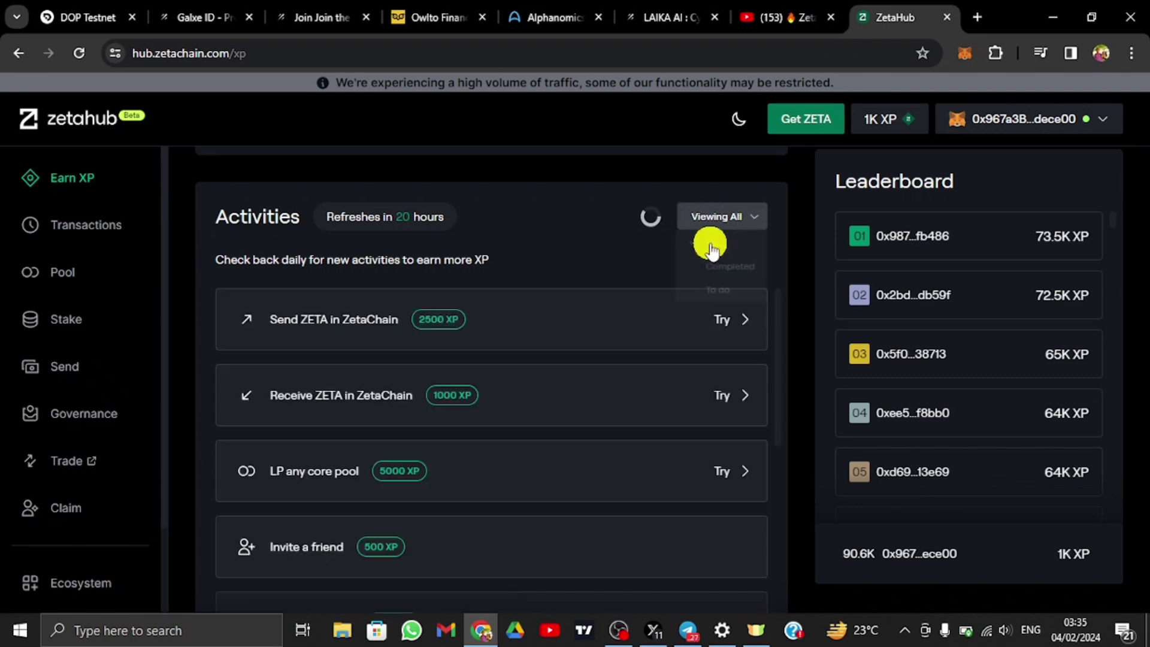
scroll(598, 445, "down", 1)
scroll(601, 458, "down", 3)
scroll(600, 457, "down", 1)
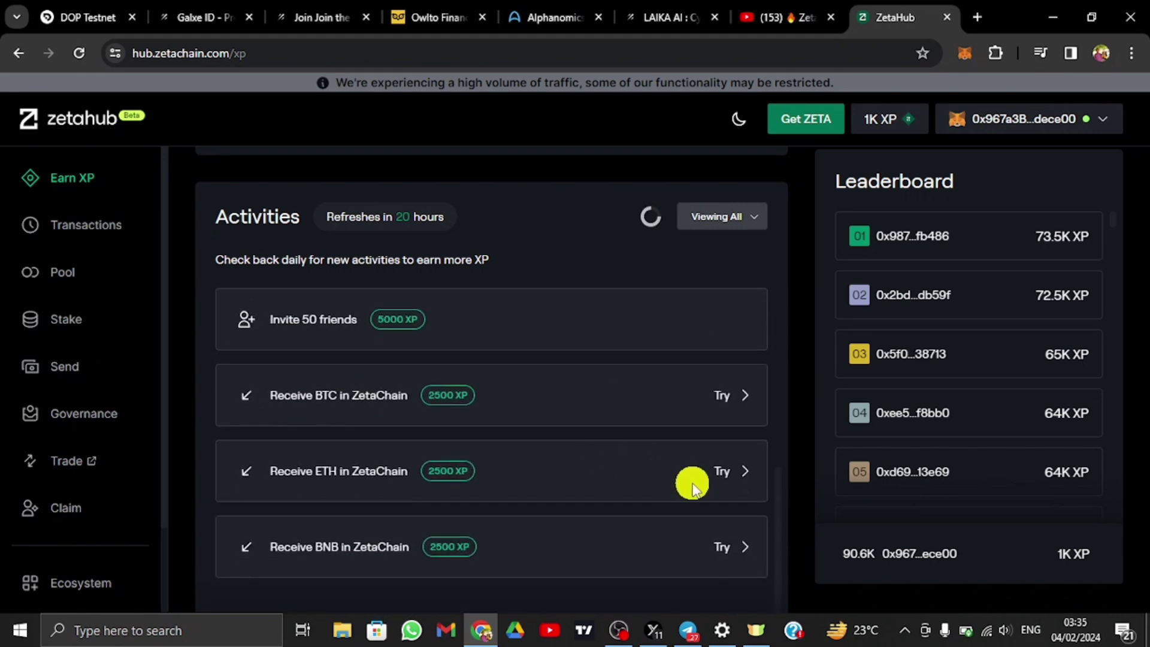
left_click(729, 478)
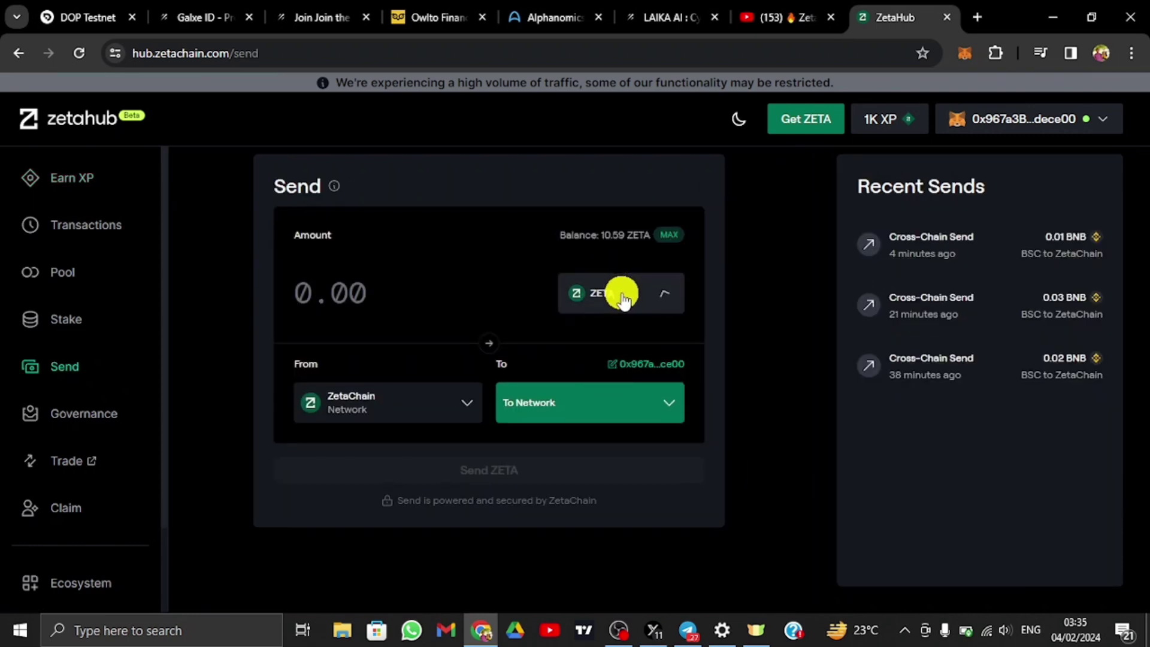
Choose ETH as the token, sending from Ethereum to ZetaChain
left_click(623, 297)
left_click(603, 361)
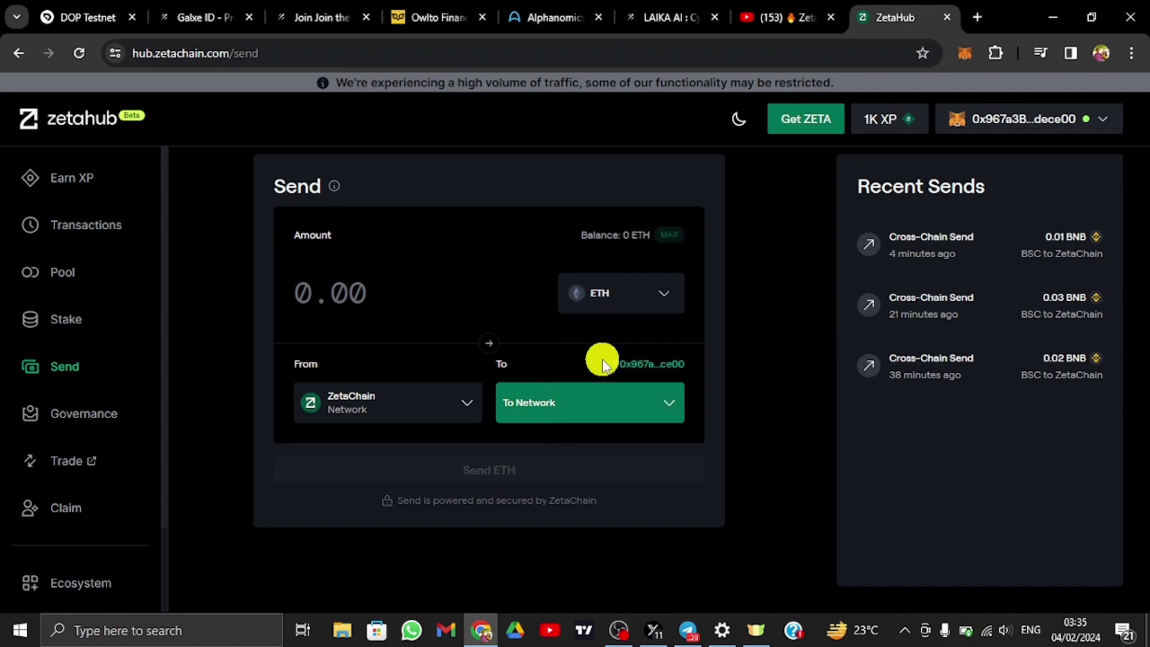
left_click(419, 411)
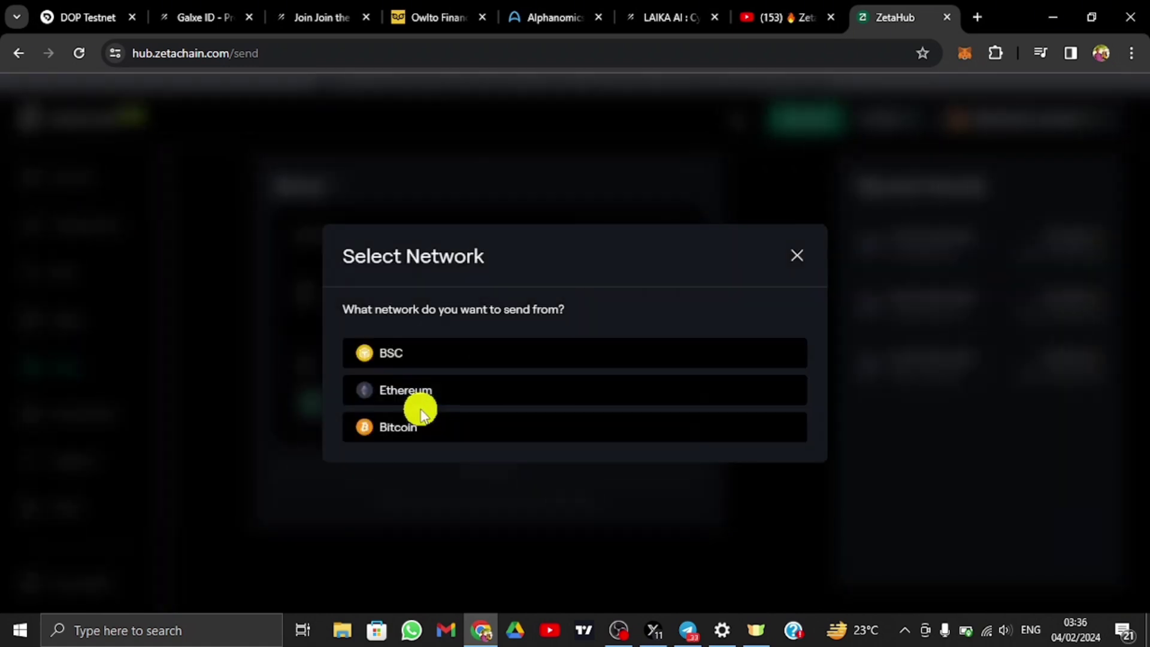
left_click(436, 393)
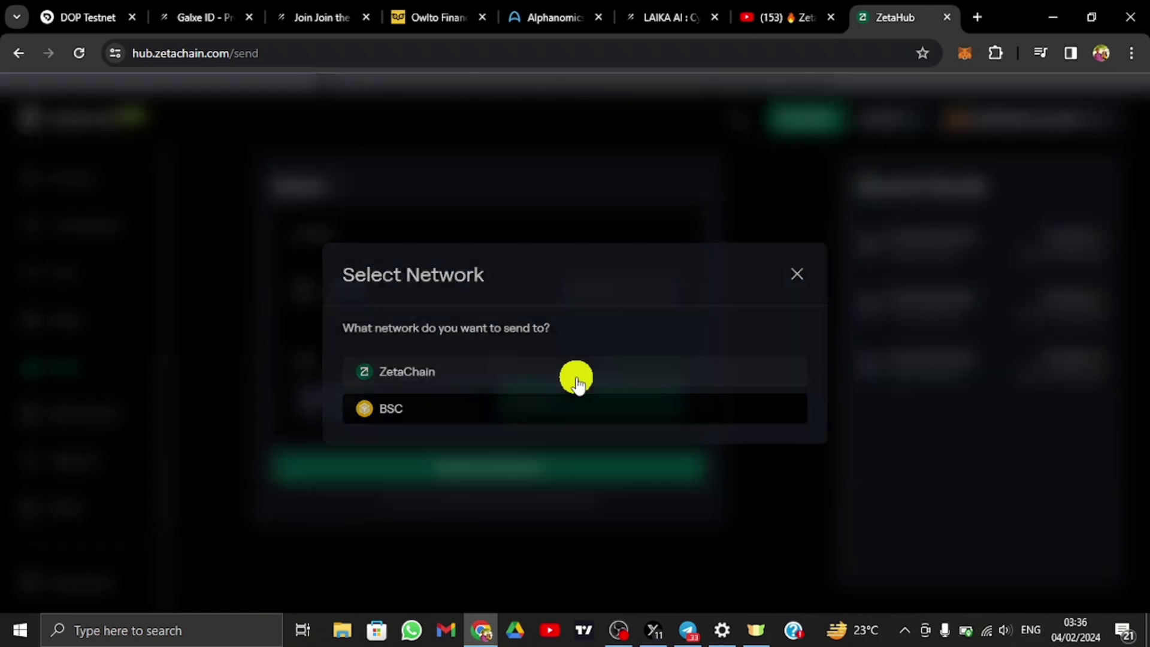
left_click(577, 382)
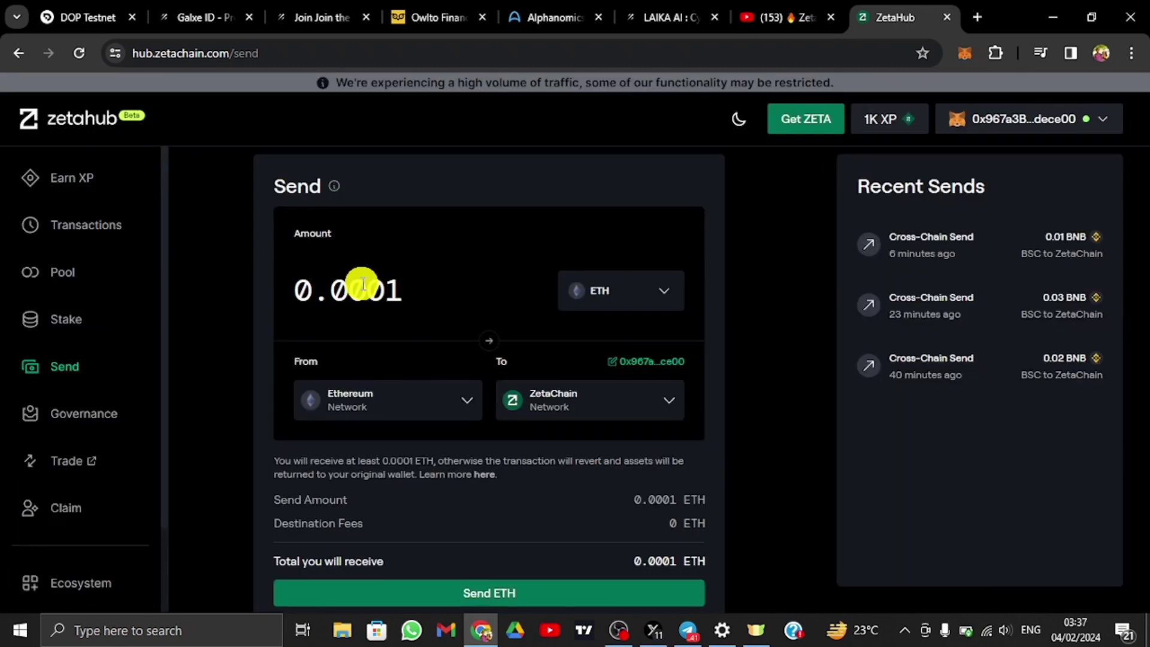
Check the wallet's ETH balance, submit the 0.0001 ETH send, and confirm it
key("alt+shift+m")
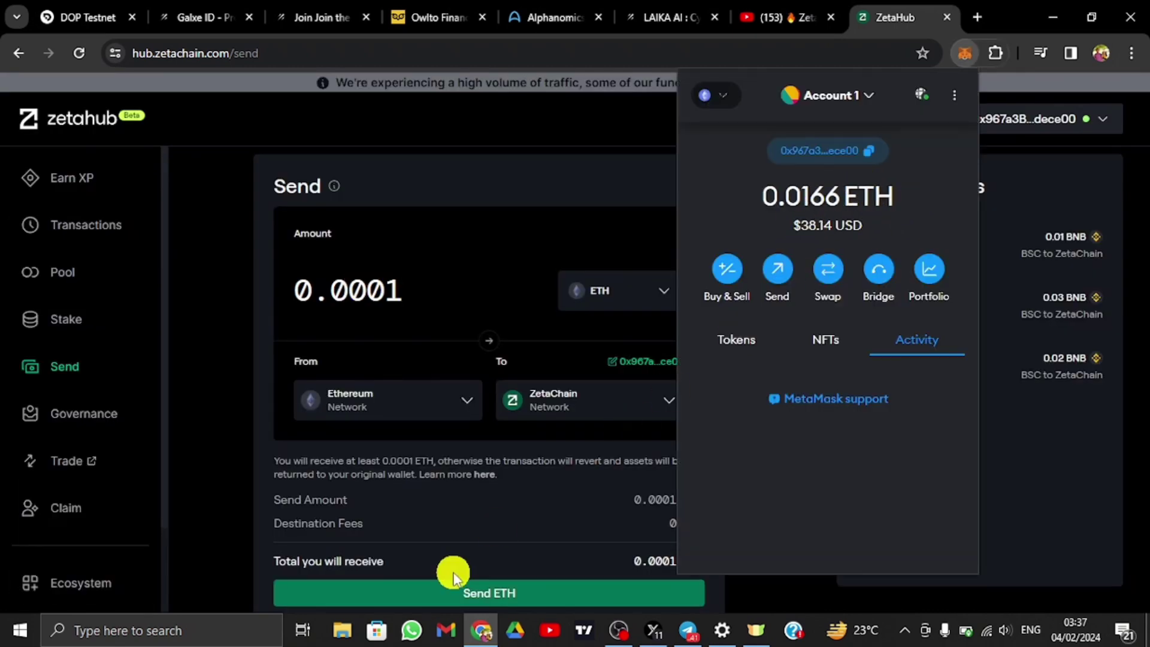
left_click(467, 594)
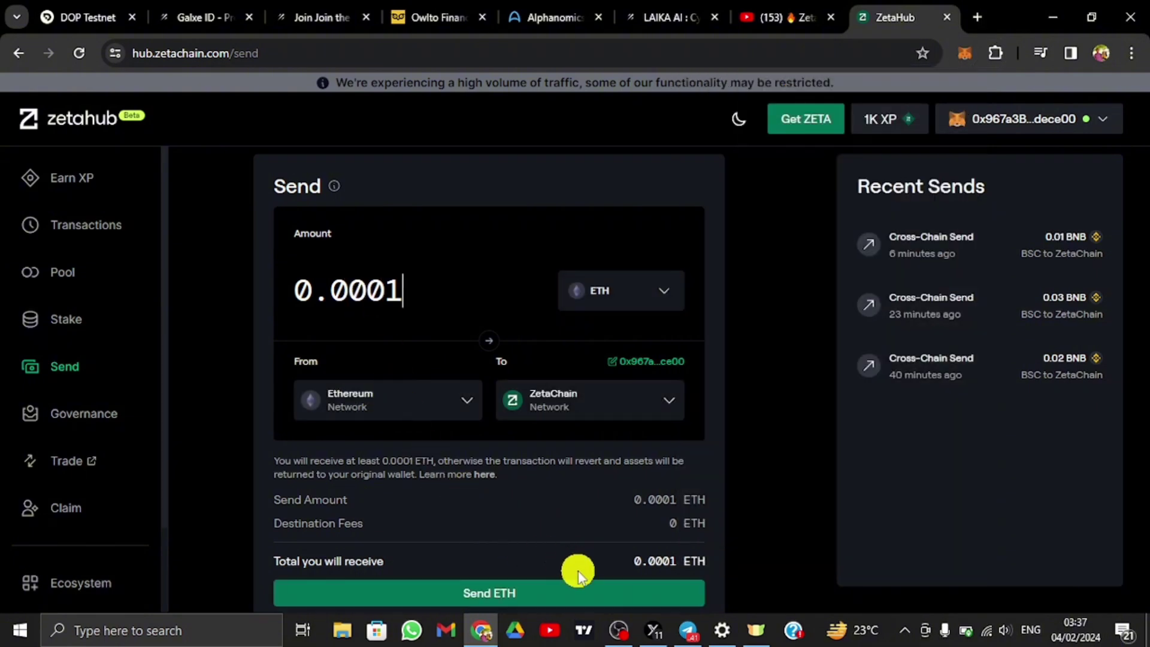
left_click(967, 54)
left_click(469, 591)
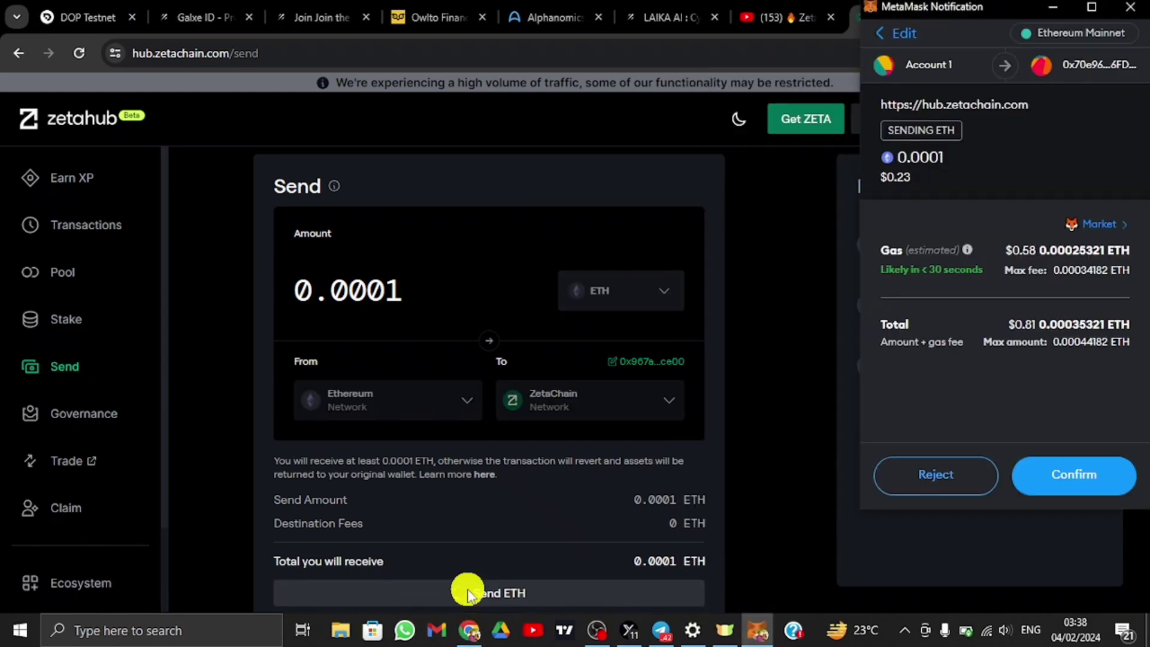
left_click(1056, 476)
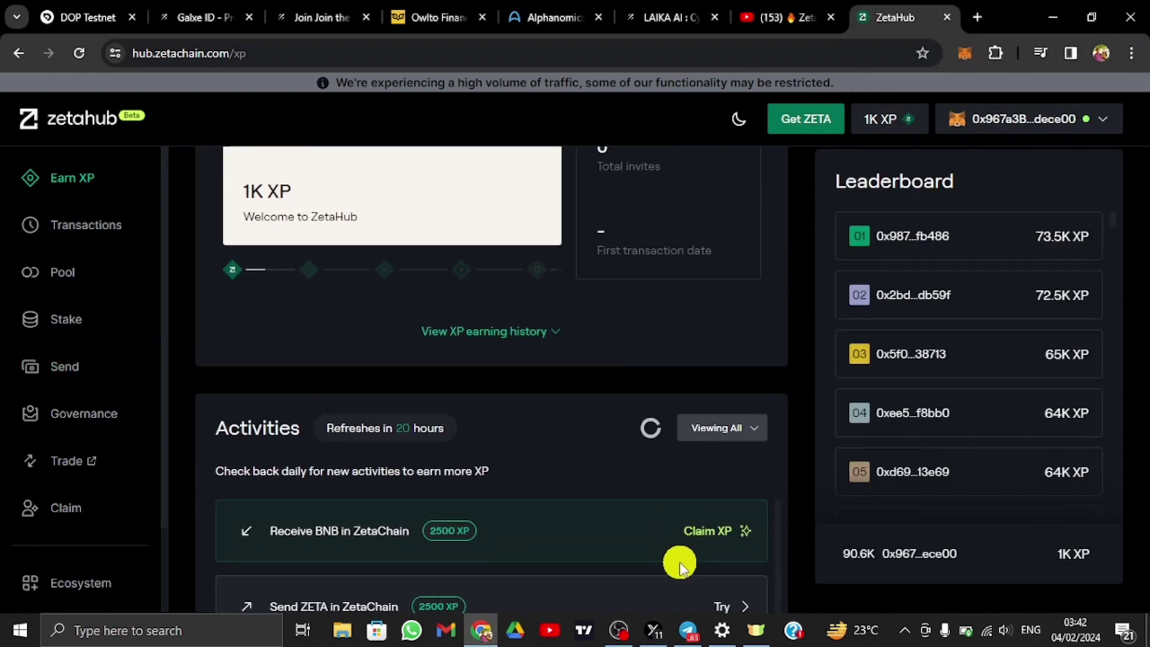
left_click(708, 535)
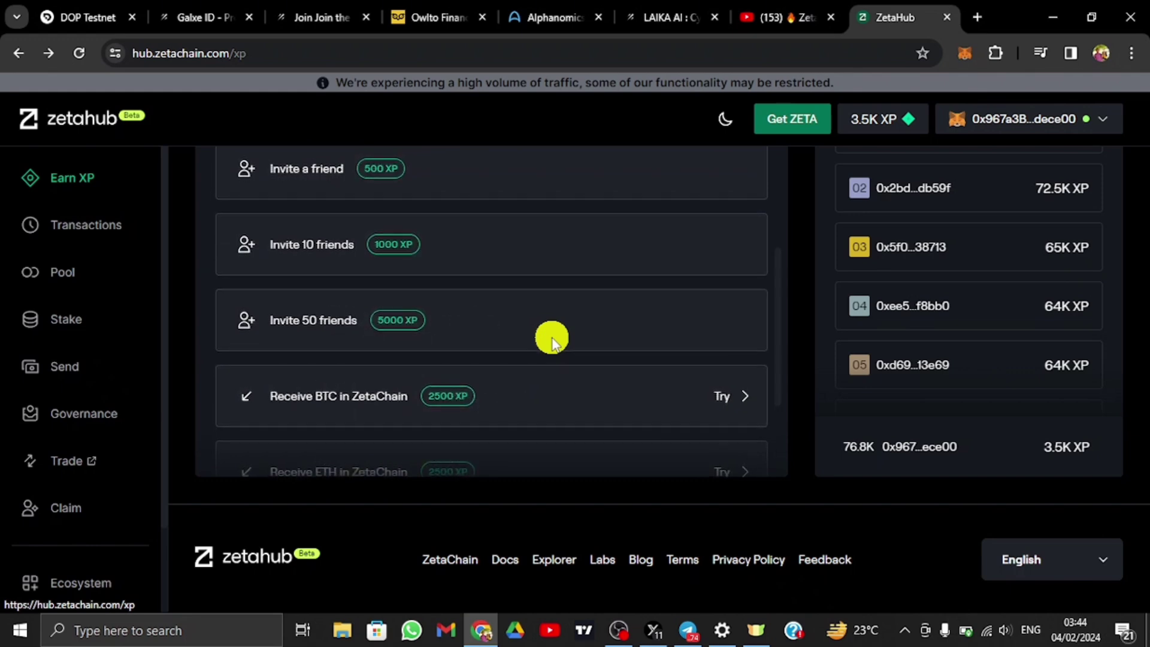
scroll(552, 339, "up", 5)
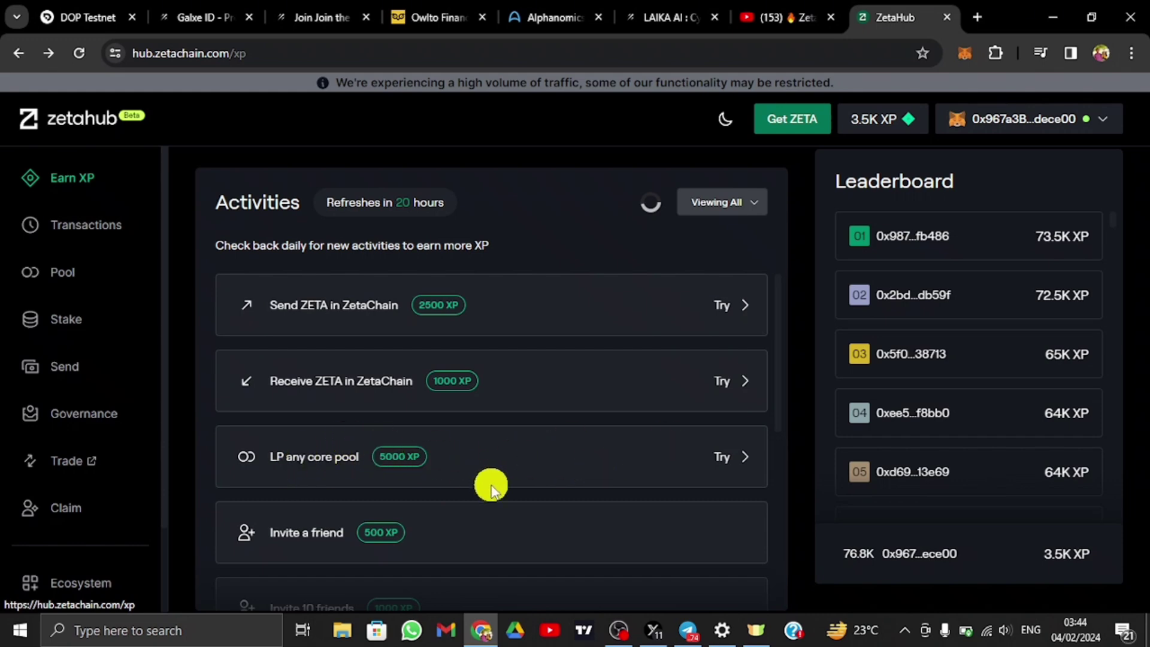
Open the ZETA/BNB pool and review the 0.001 BNB and 0.2128 ZETA deposit
left_click(557, 454)
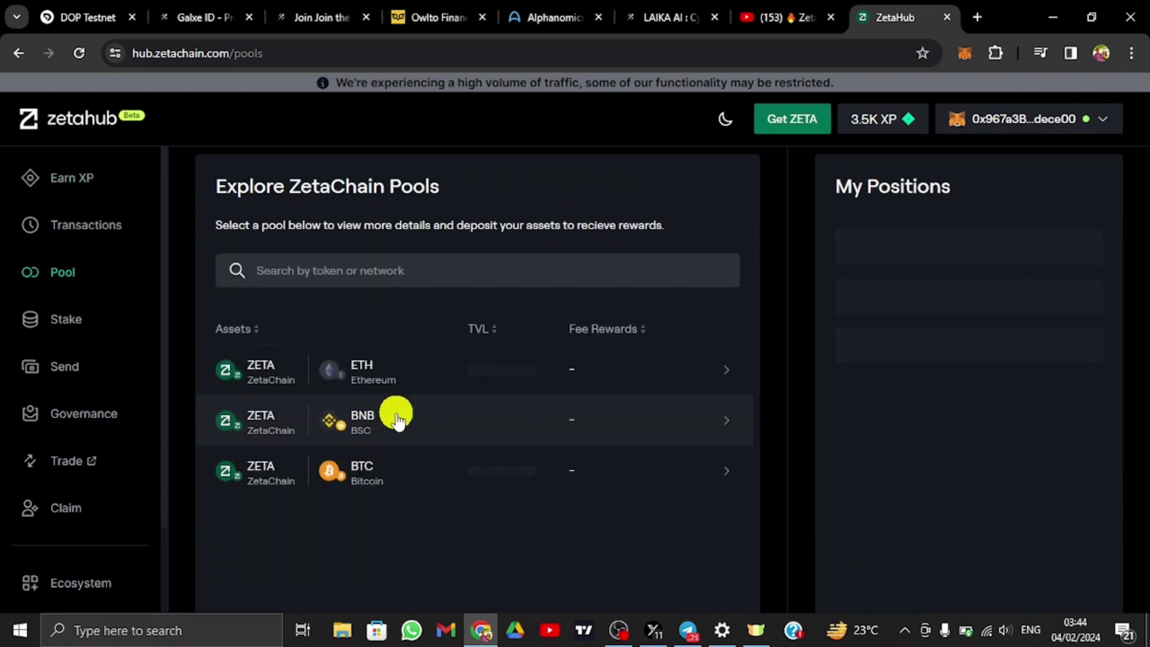
left_click(373, 428)
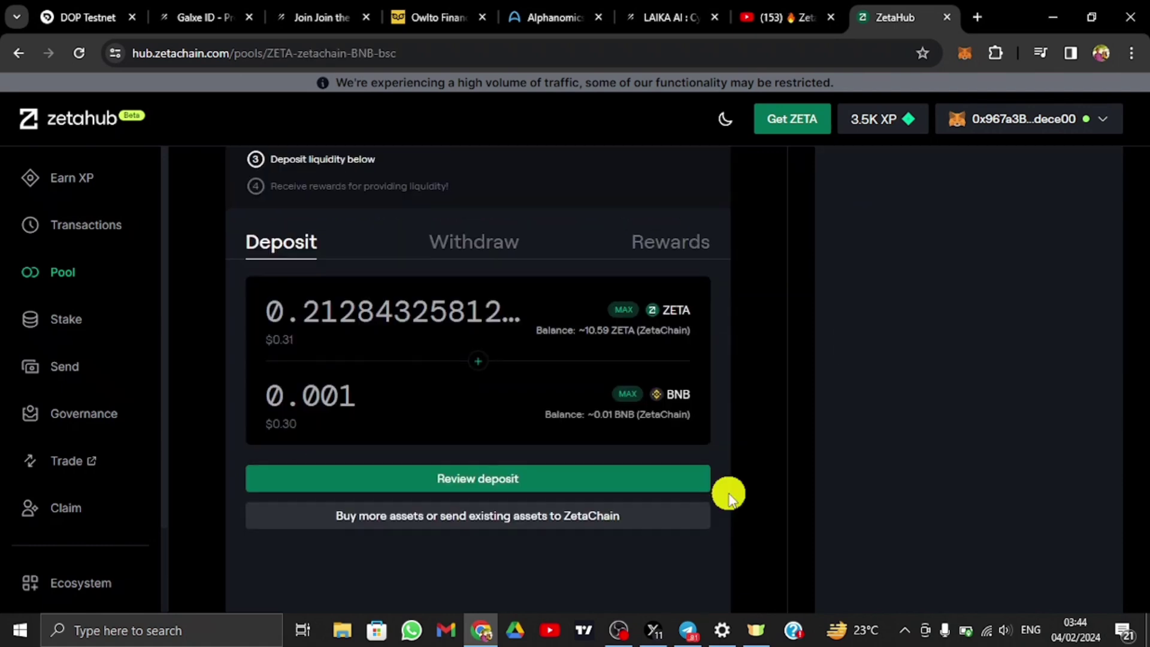
left_click(633, 483)
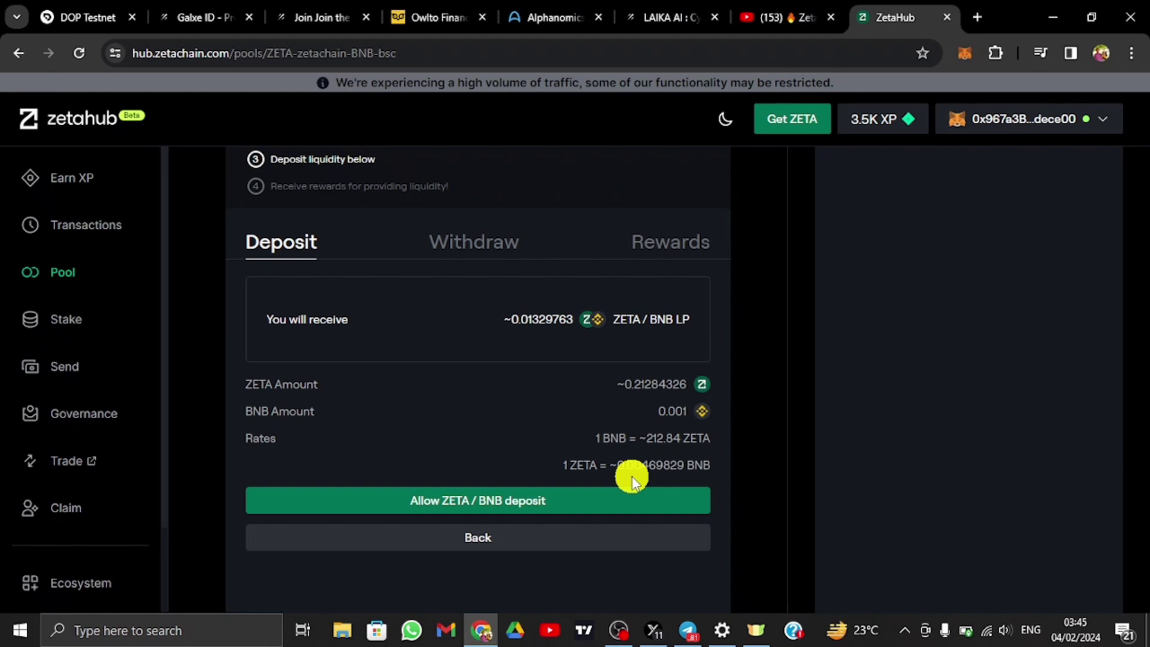
Approve the ZETA/BNB tokens and confirm the deposit, both with faster gas
left_click(589, 500)
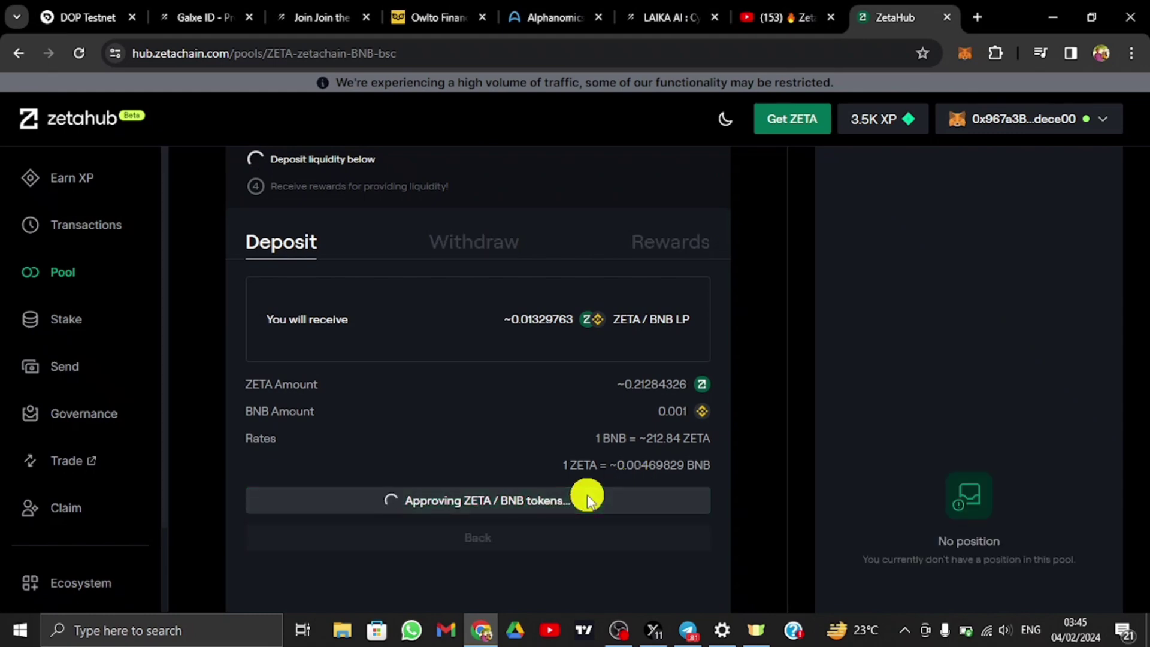
left_click(1019, 246)
left_click(1063, 501)
left_click(501, 465)
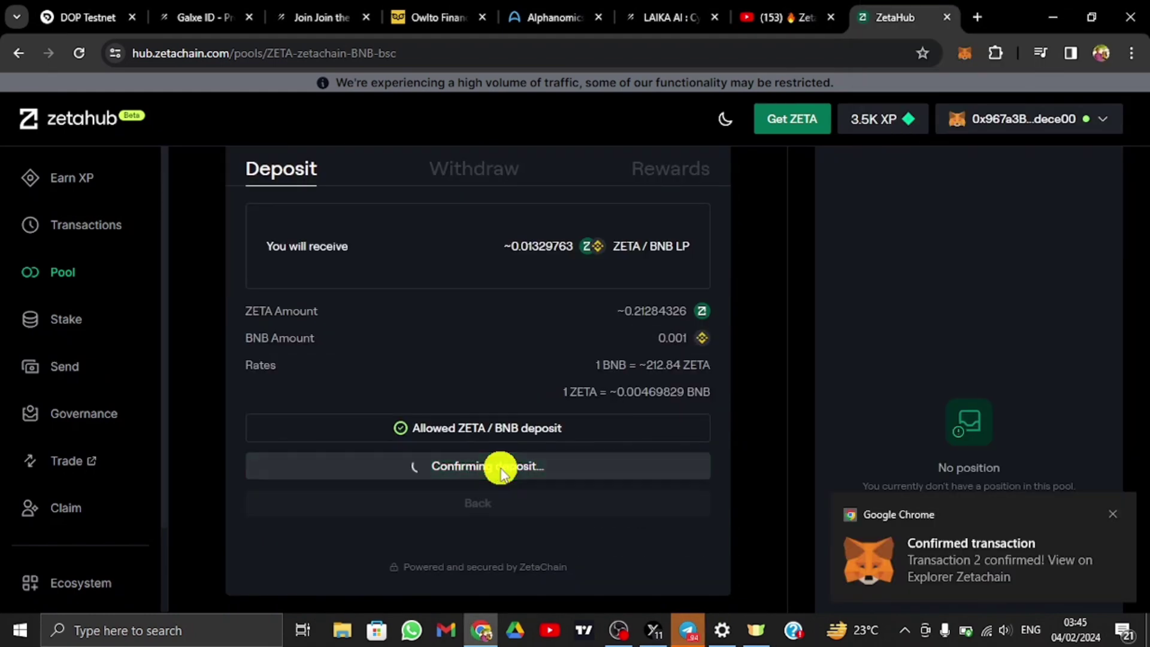
left_click(938, 243)
left_click(1052, 478)
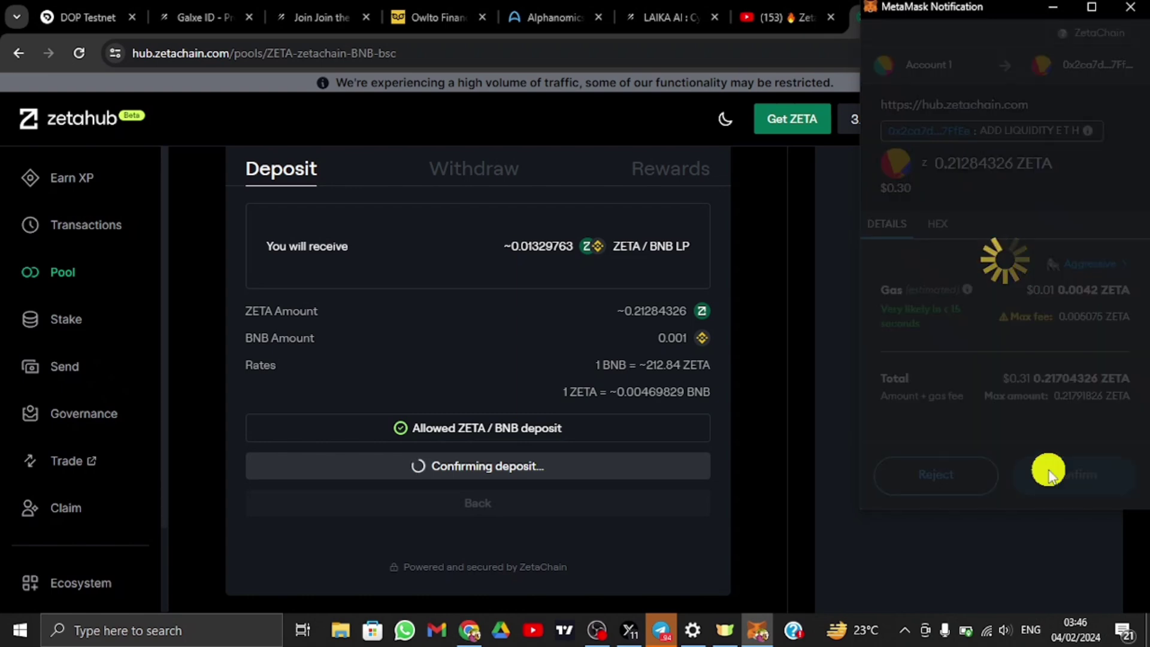
Stake the MAX ZETA/BNB LP balance, approving spending with Aggressive gas
left_click(593, 428)
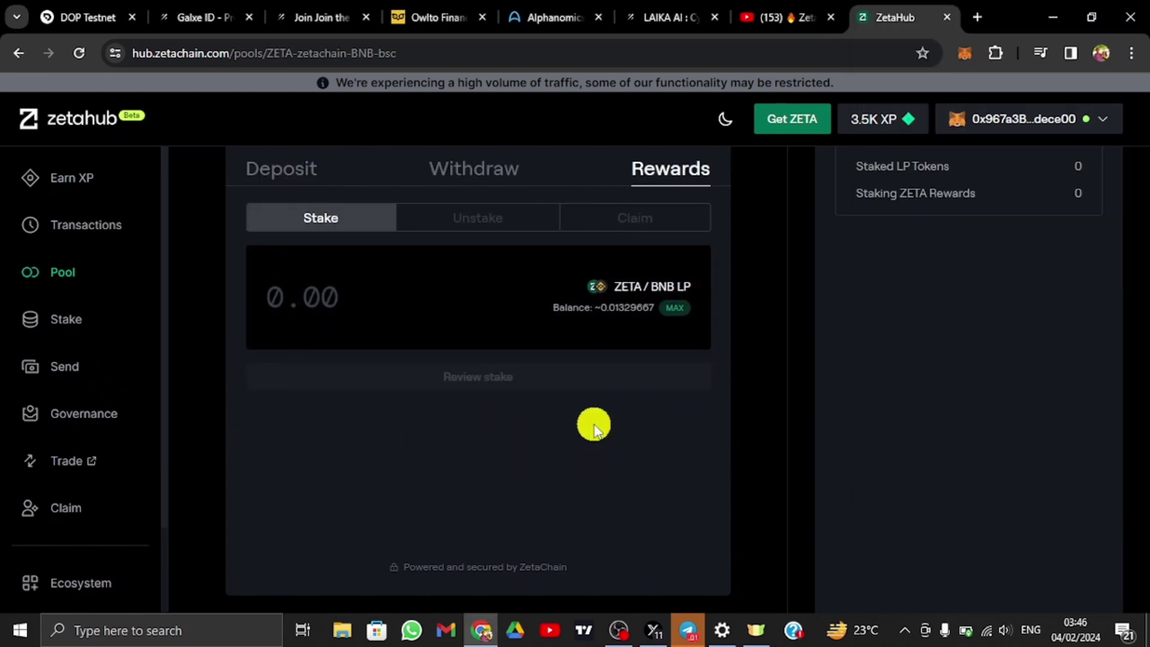
left_click(571, 379)
left_click(573, 367)
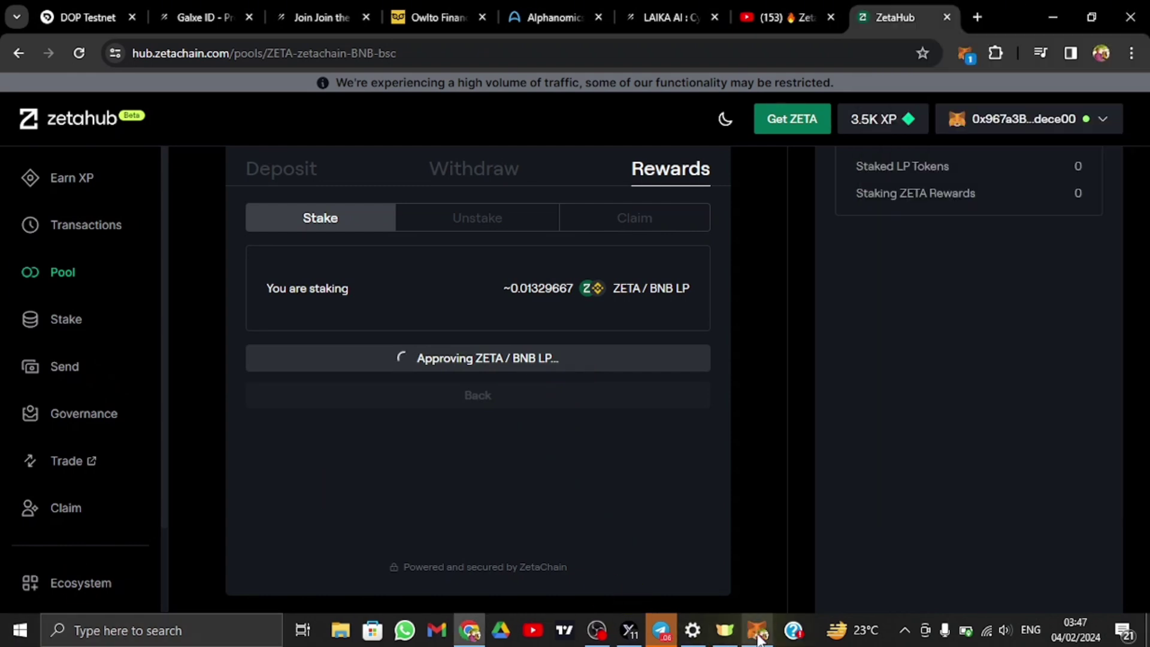
left_click(1058, 477)
left_click(1076, 300)
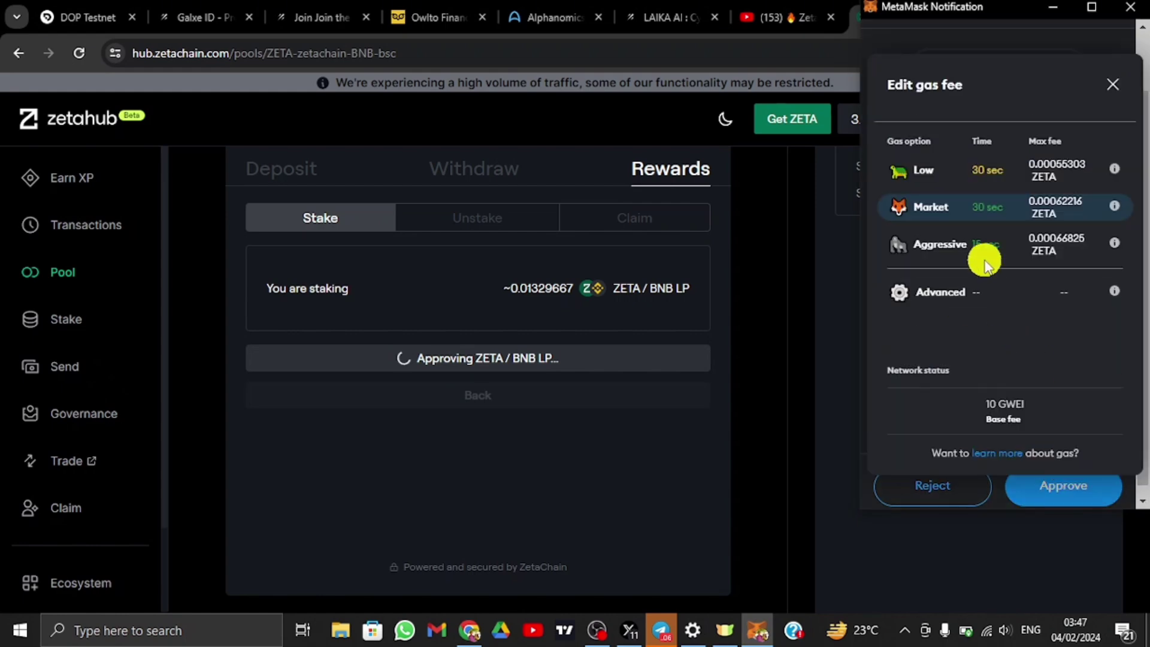
left_click(983, 255)
left_click(1062, 487)
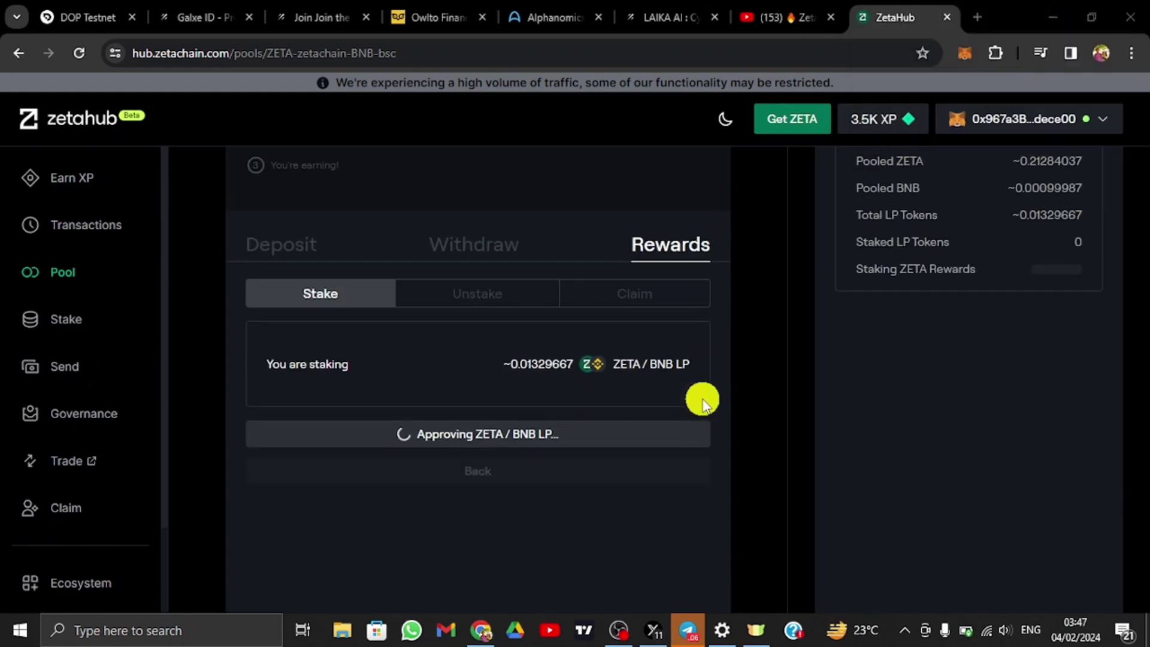
left_click(457, 540)
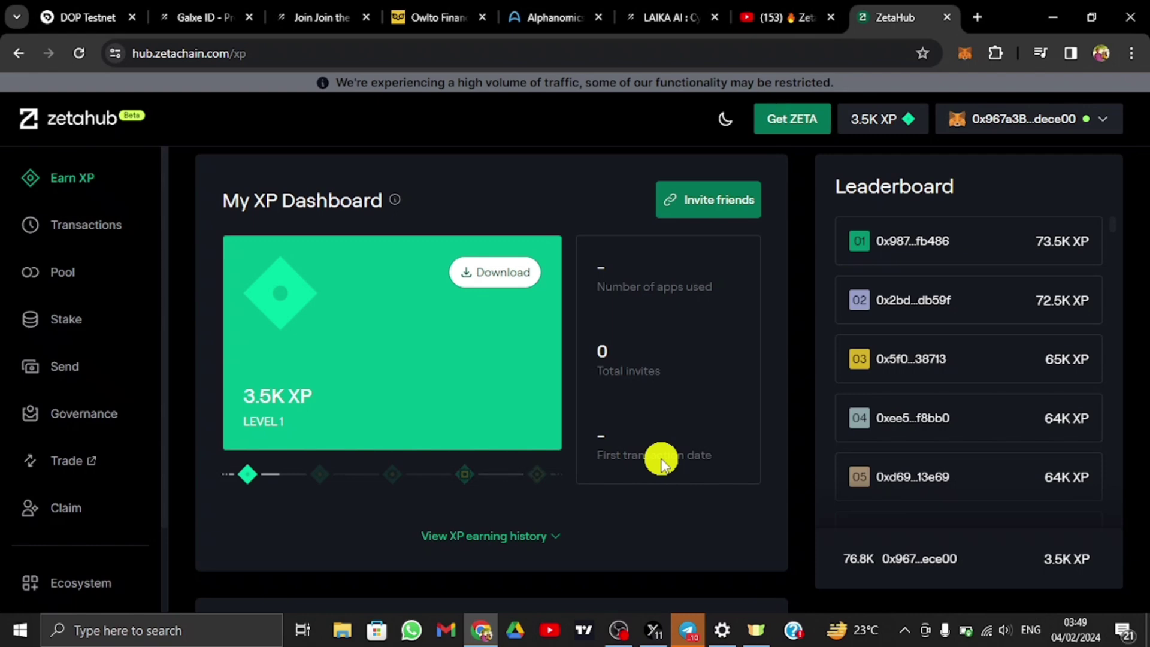
scroll(661, 461, "down", 5)
On the Send page, set BSC as destination, enter 4 ZETA, and submit
left_click(746, 280)
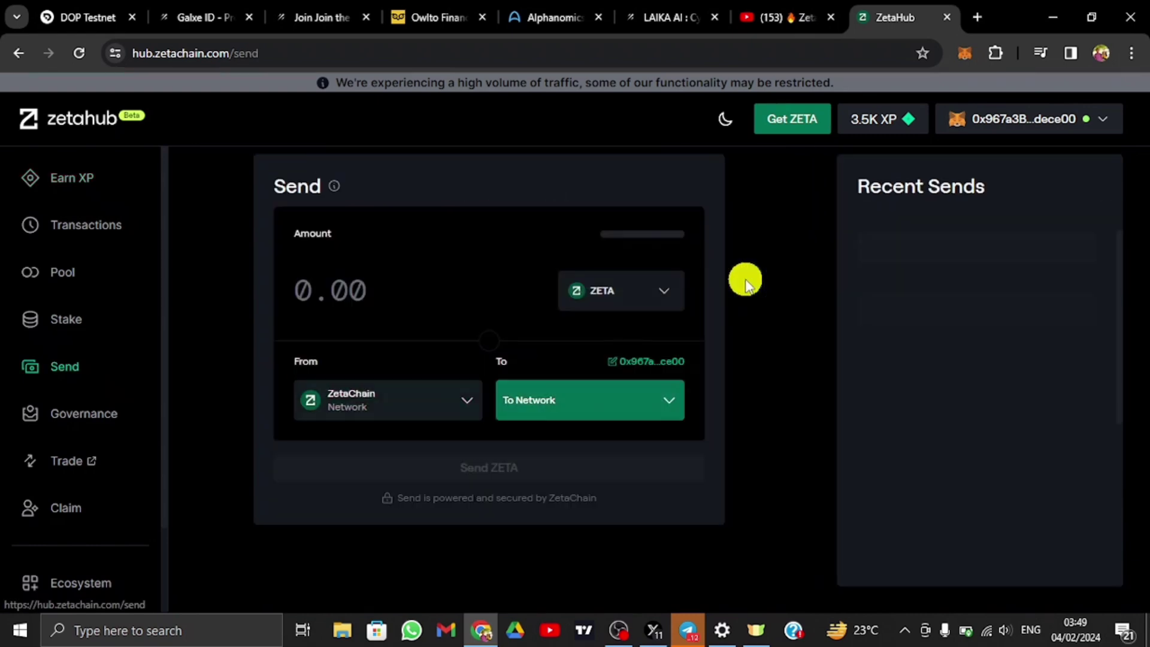
type("1")
left_click(543, 411)
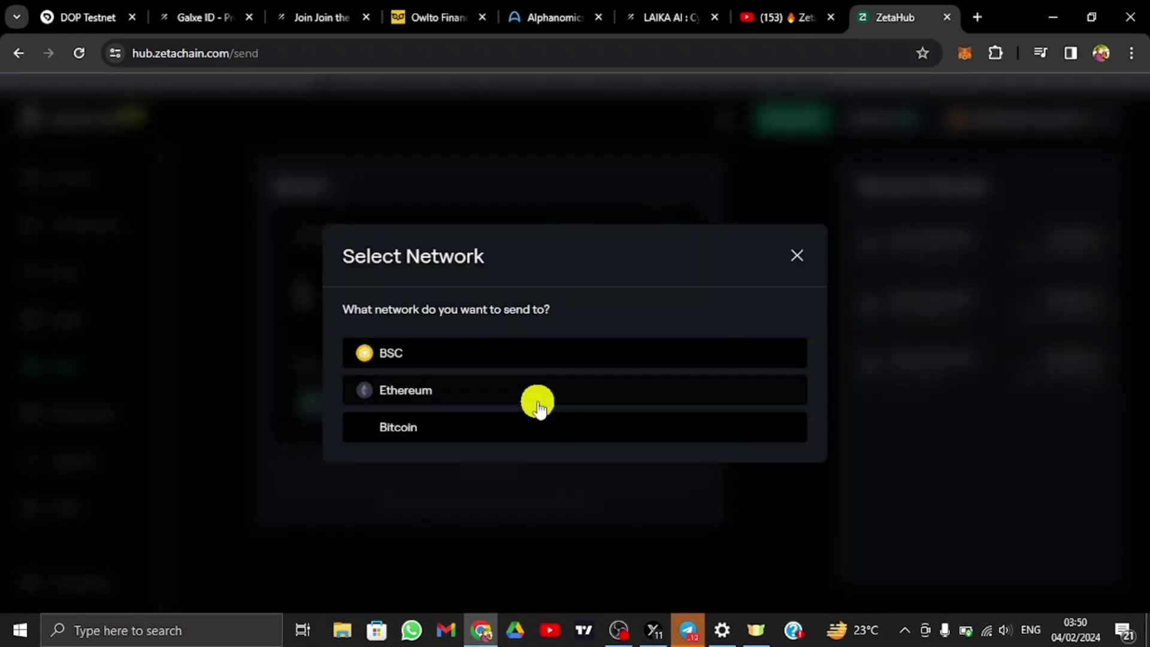
left_click(516, 361)
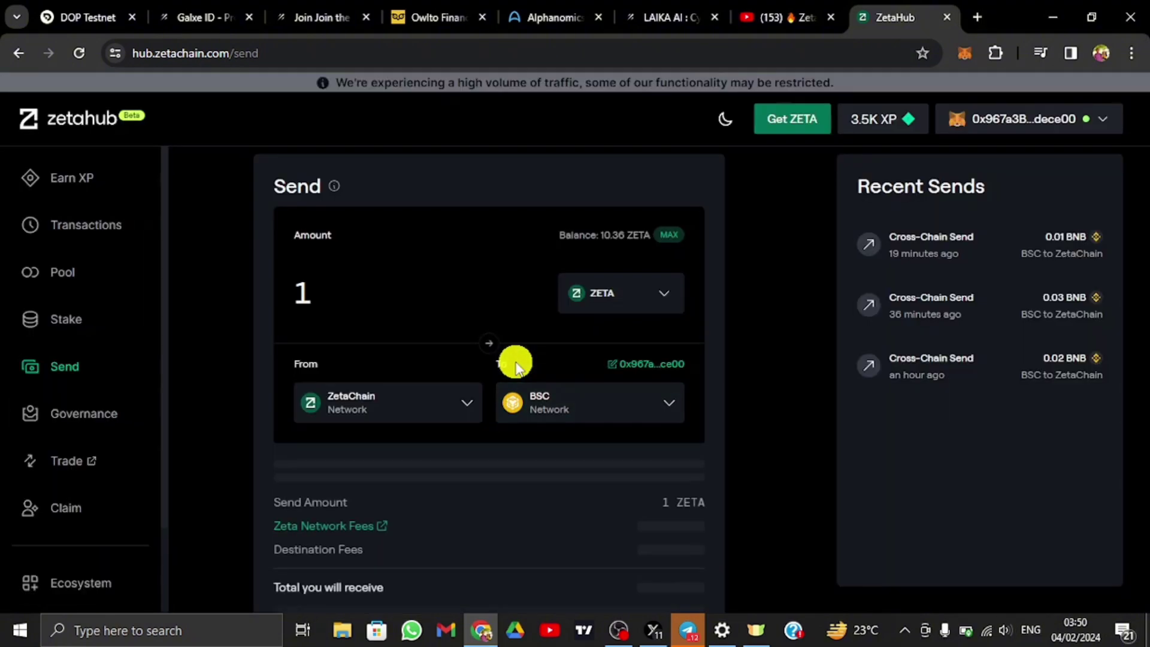
left_click(408, 301)
key("BackSpace")
type("4")
scroll(687, 339, "down", 1)
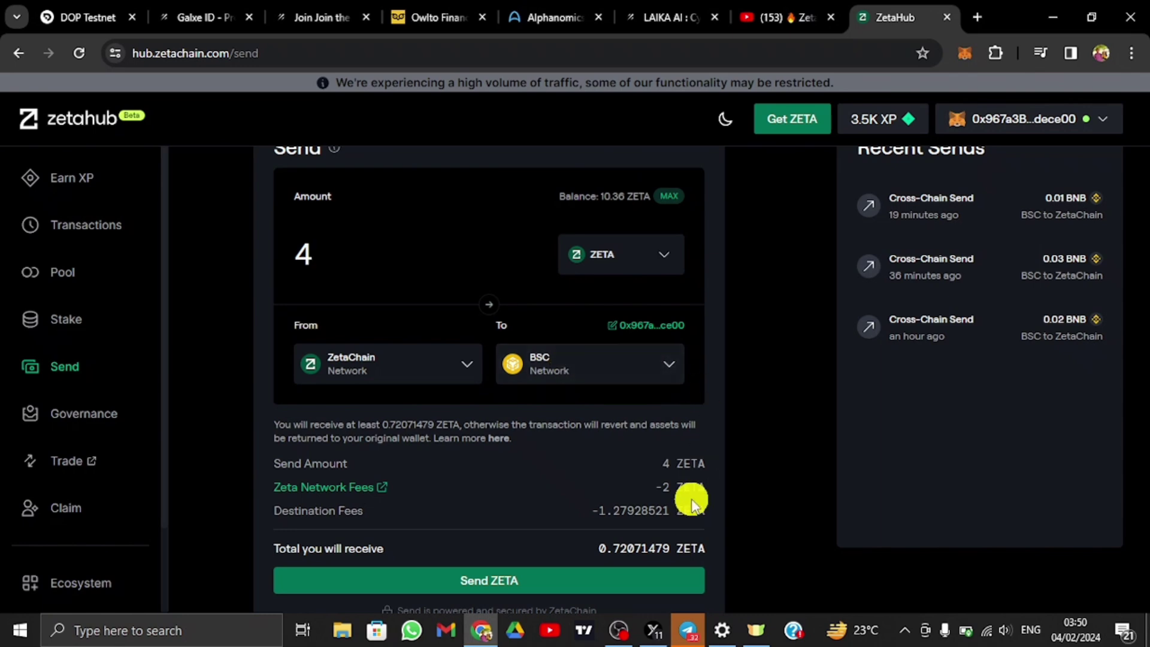
key("Return")
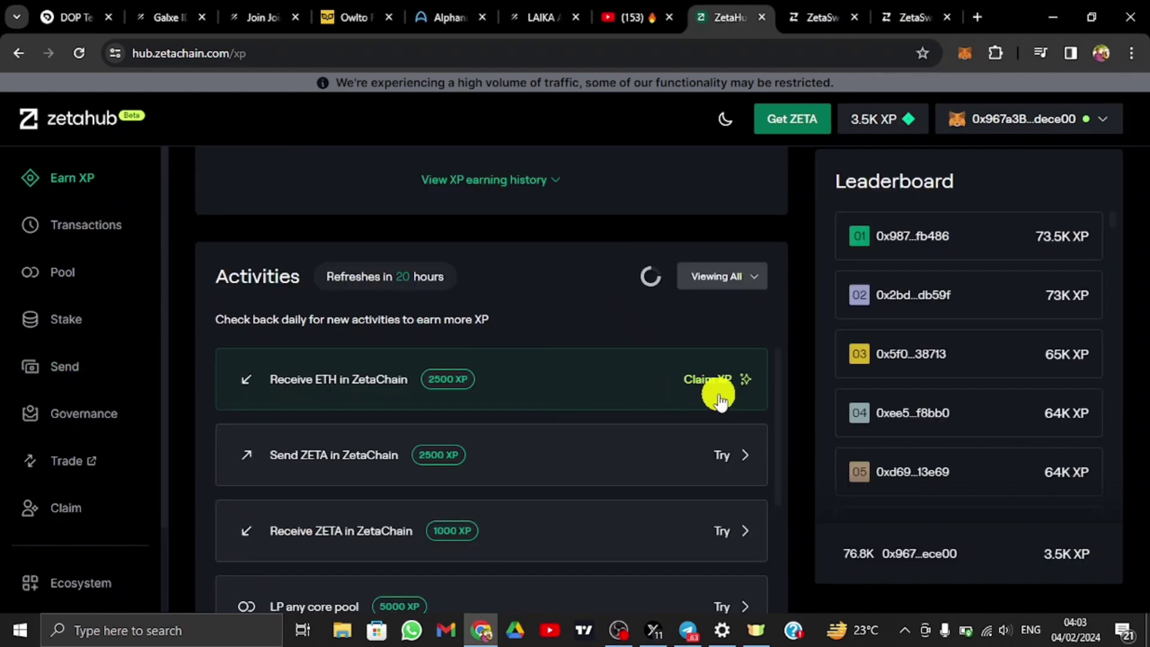
Claim and sign the 2500 XP reward for Receive ETH in ZetaChain
left_click(716, 380)
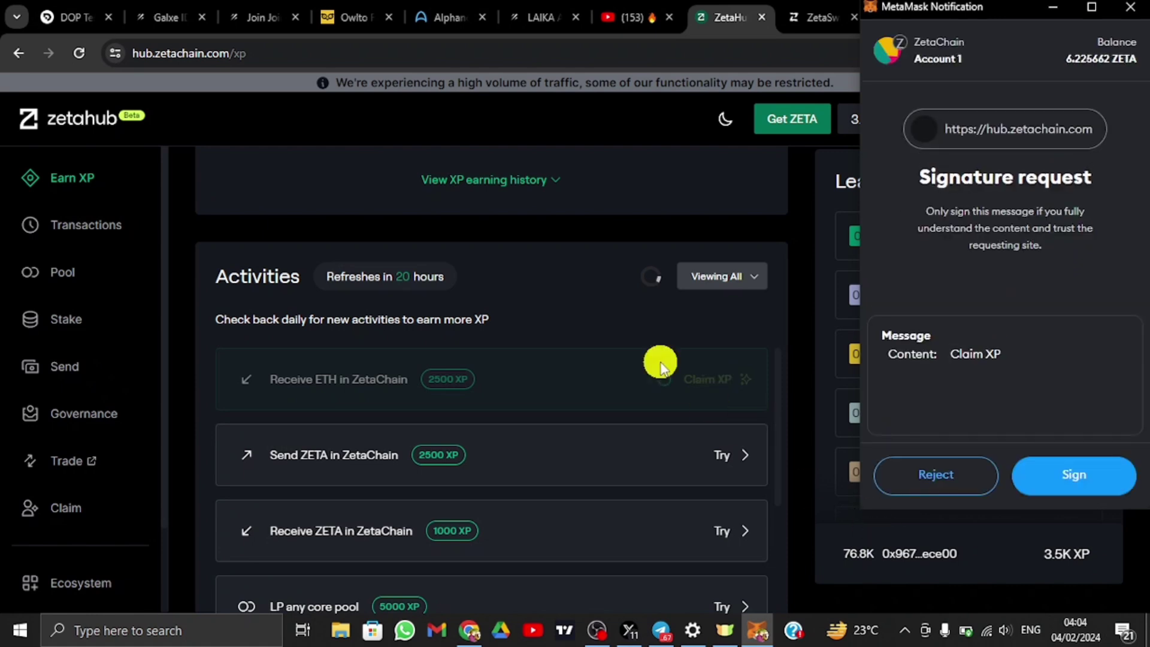
left_click(1054, 486)
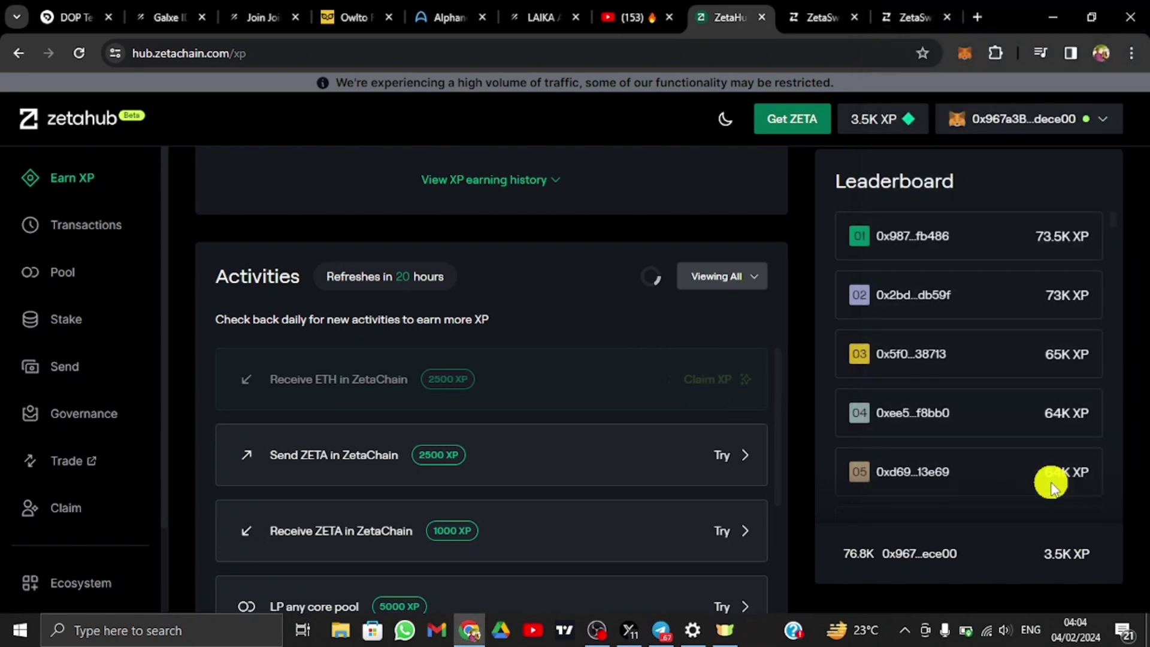
scroll(684, 450, "up", 1)
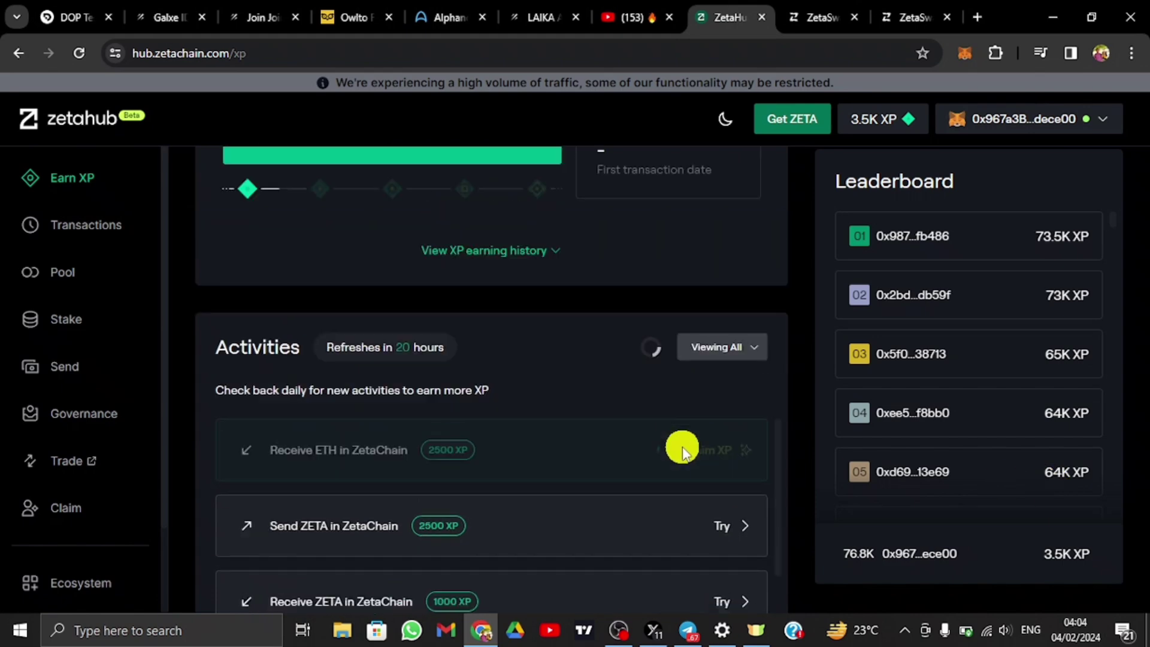
scroll(683, 450, "up", 2)
scroll(683, 449, "up", 1)
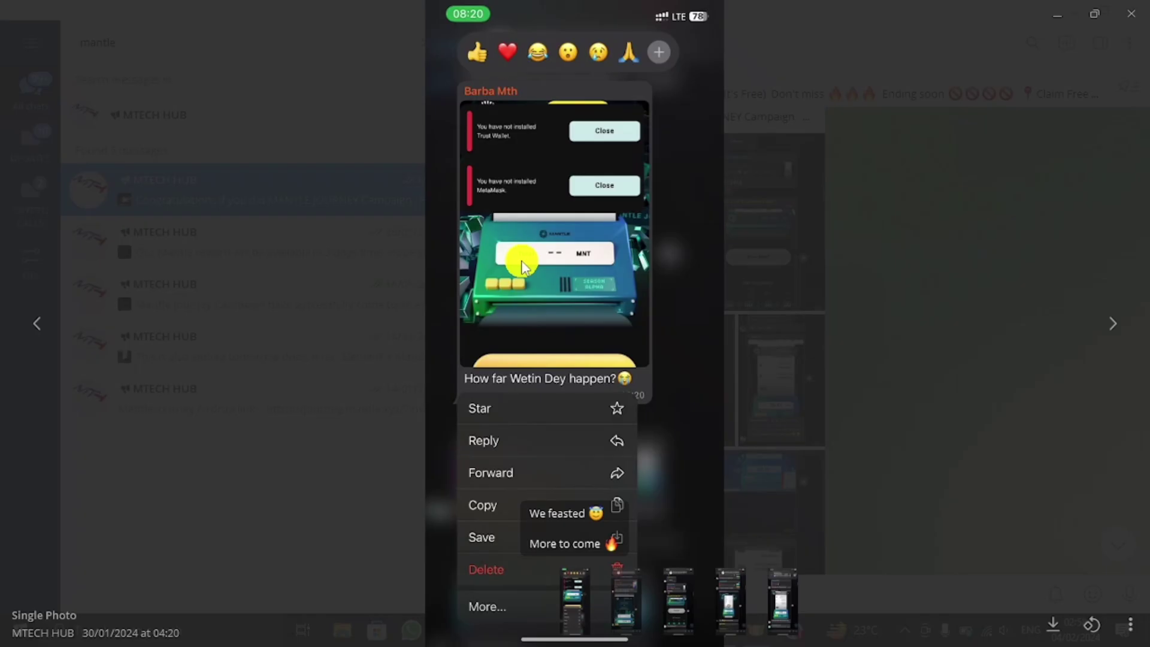
Step through the MTECH HUB chat photos to photo 1091 of 1148
key("Right")
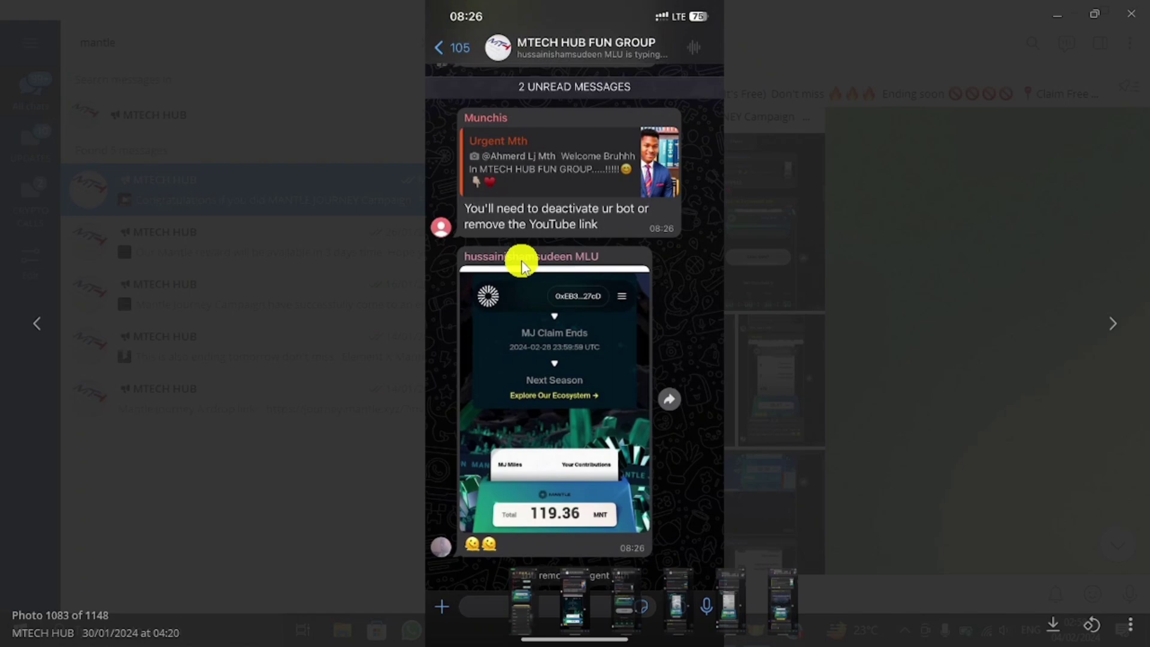
key("Right")
key("Right")
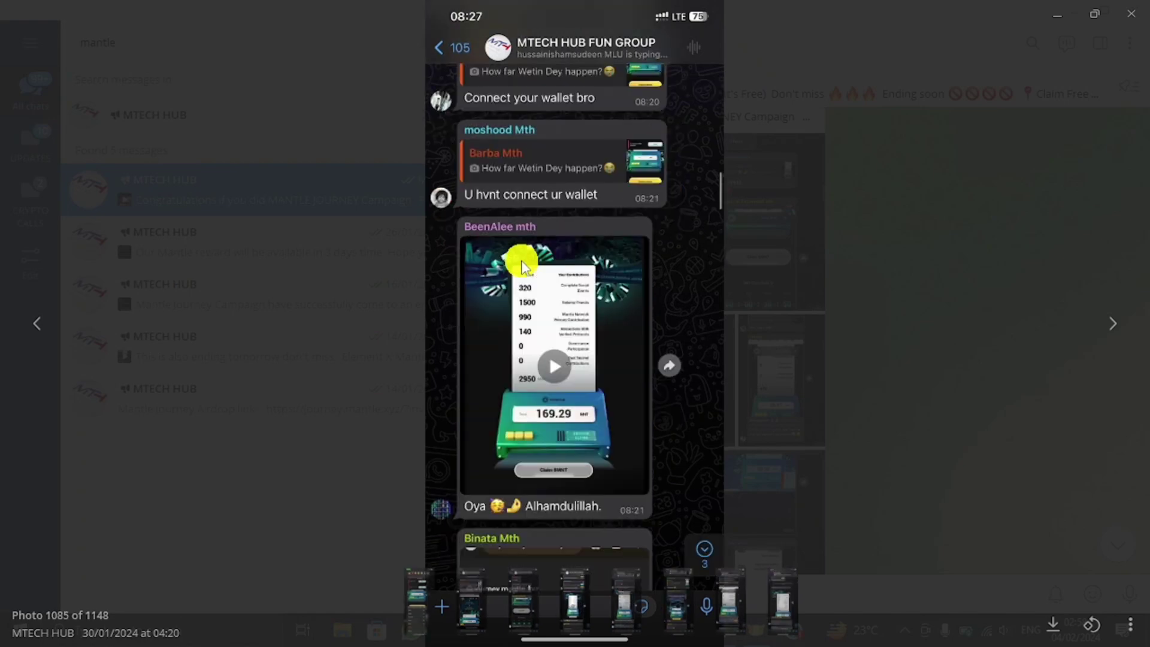
key("Right")
key("Right")
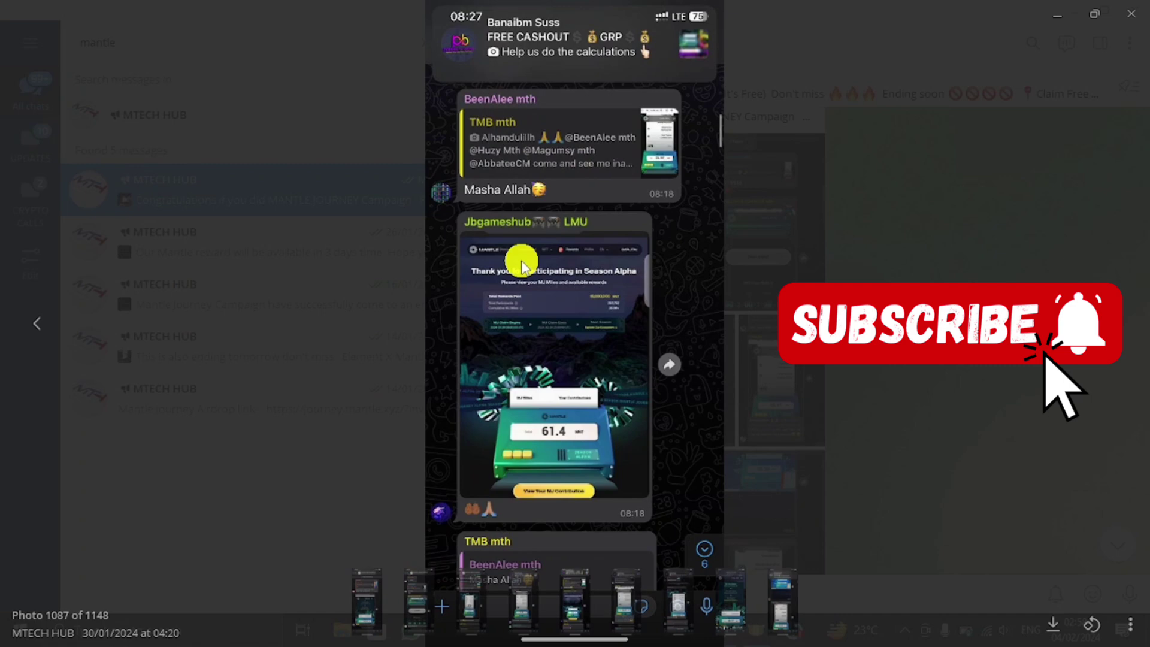
key("Right")
key("Right")
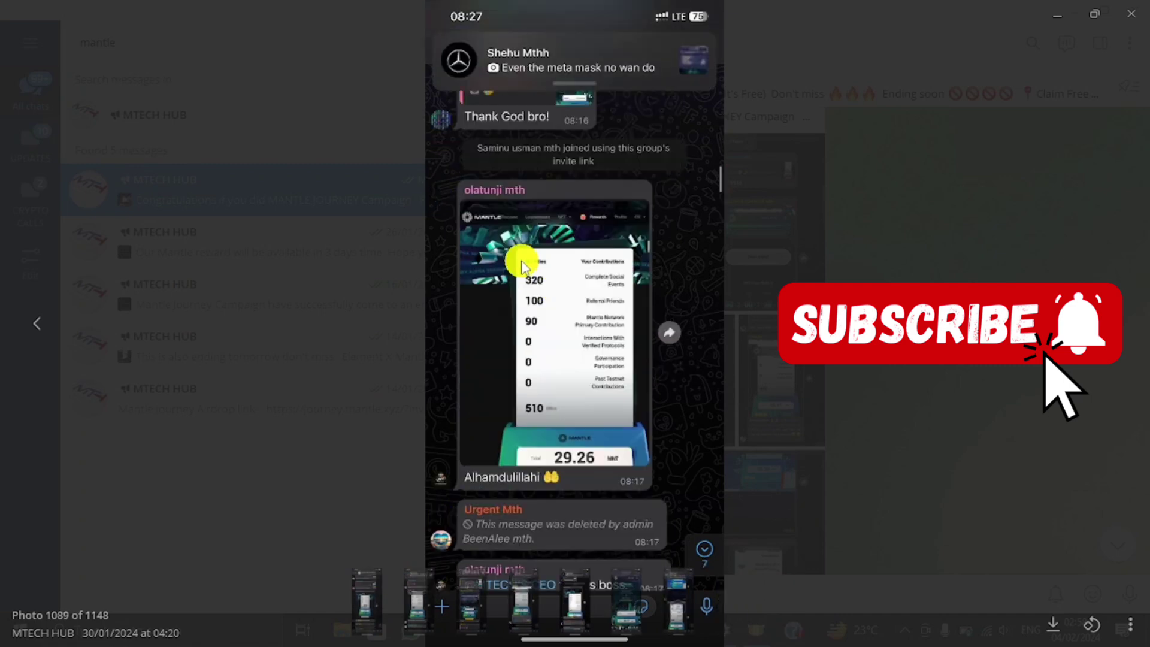
key("Right")
key("Right")
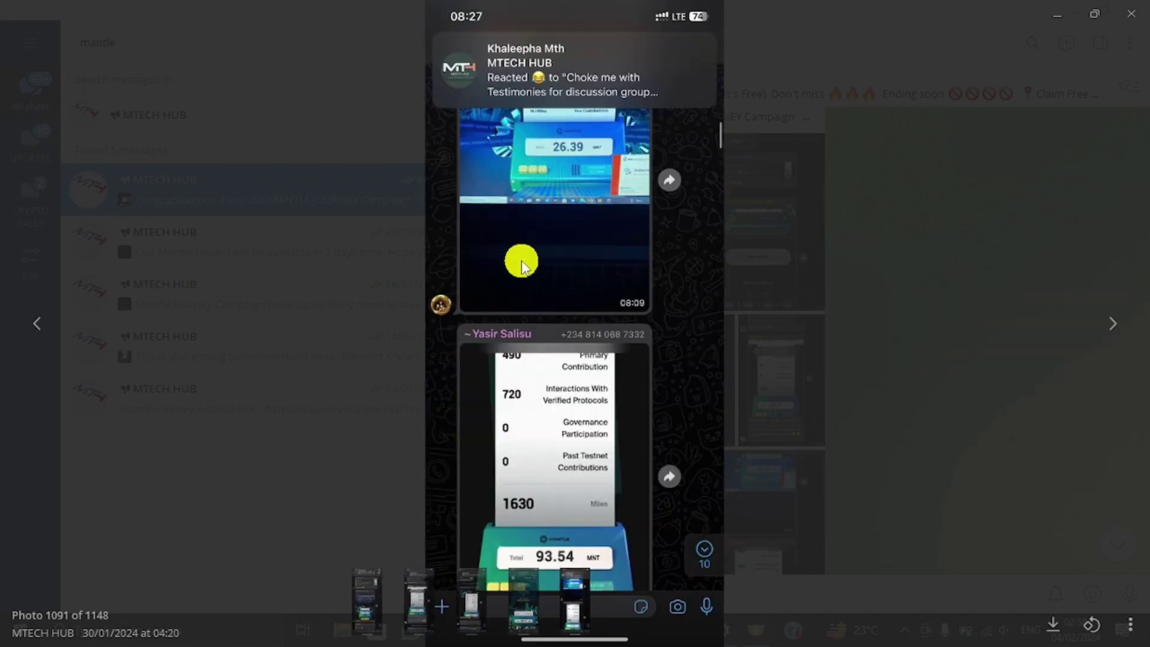
key("Right")
key("Right")
key("Right")
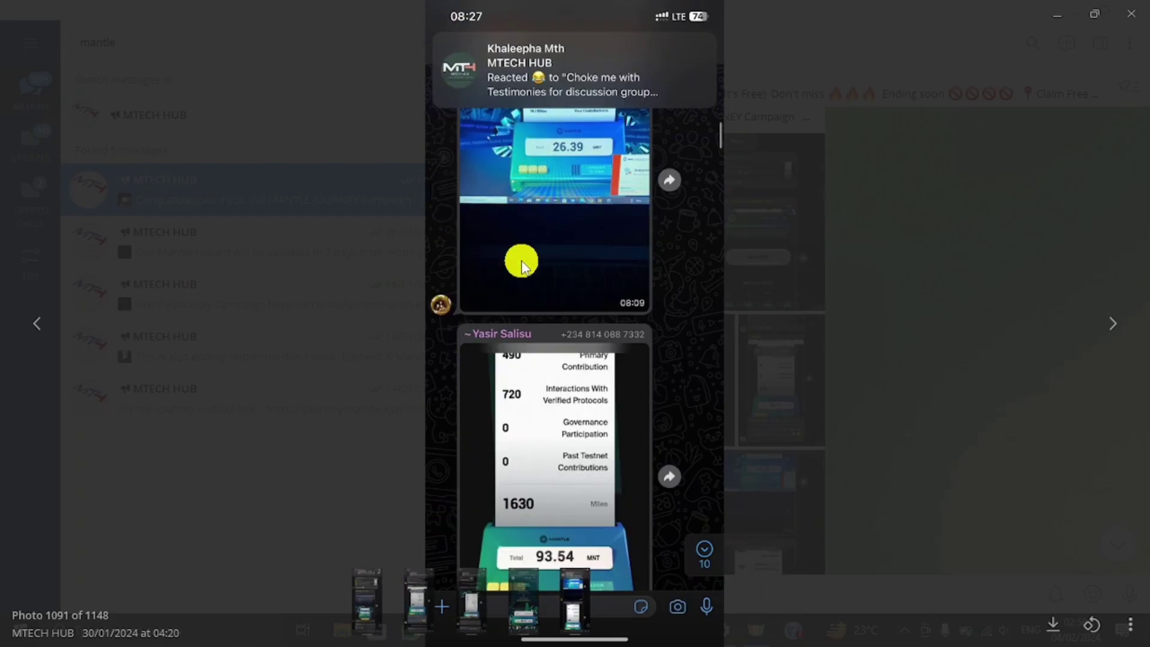